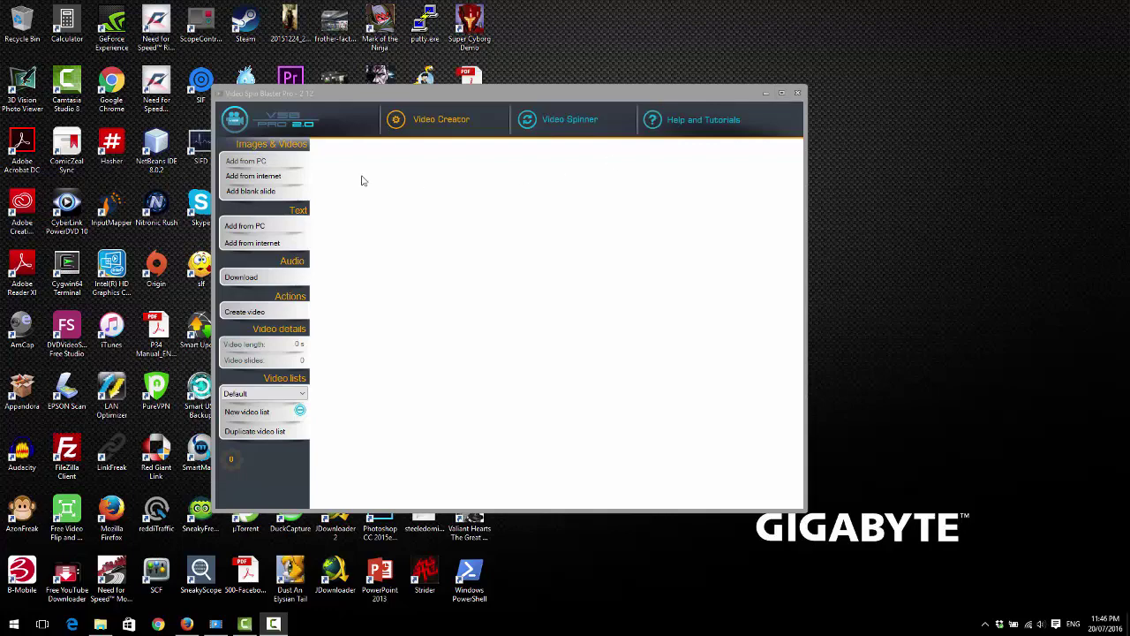
# Maximize the Video Spin Blaster Pro editor so it fills the screen.
pyautogui.click(783, 94)
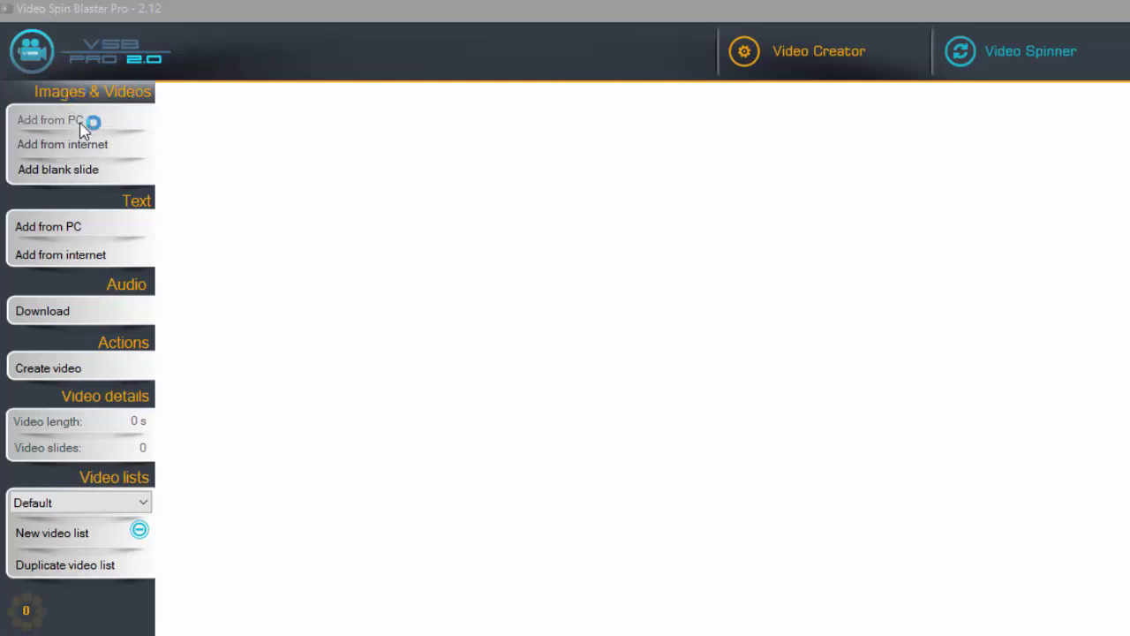
# Import all seven Star Trek JPGs from E:\try-video-blaster-pro as five-second image slides.
pyautogui.click(804, 514)
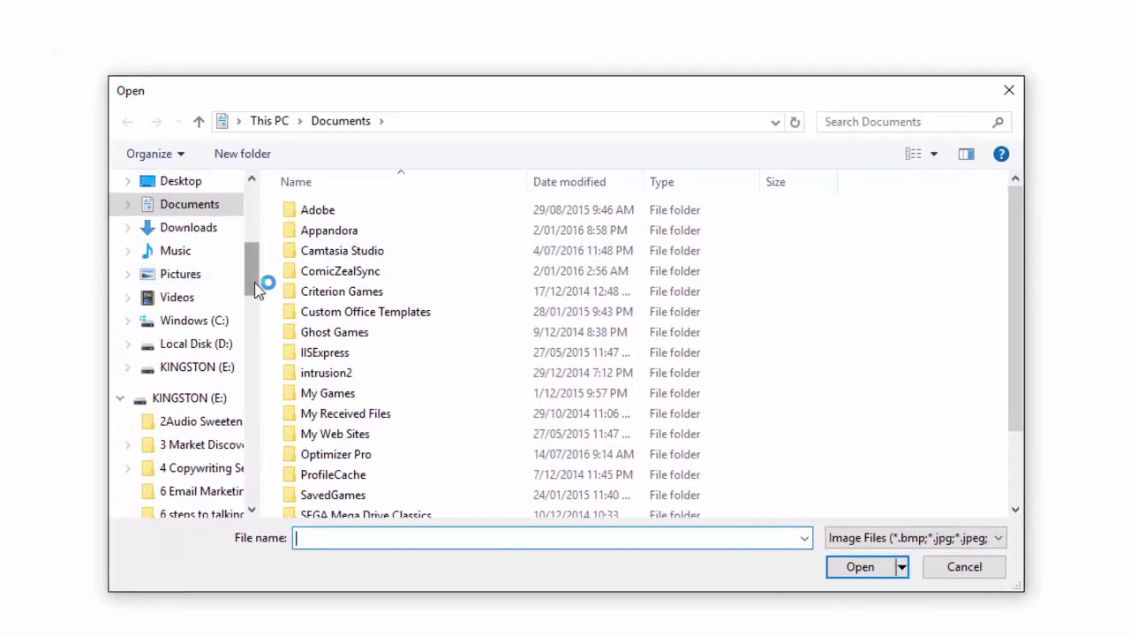
pyautogui.scroll(-1, 257, 291)
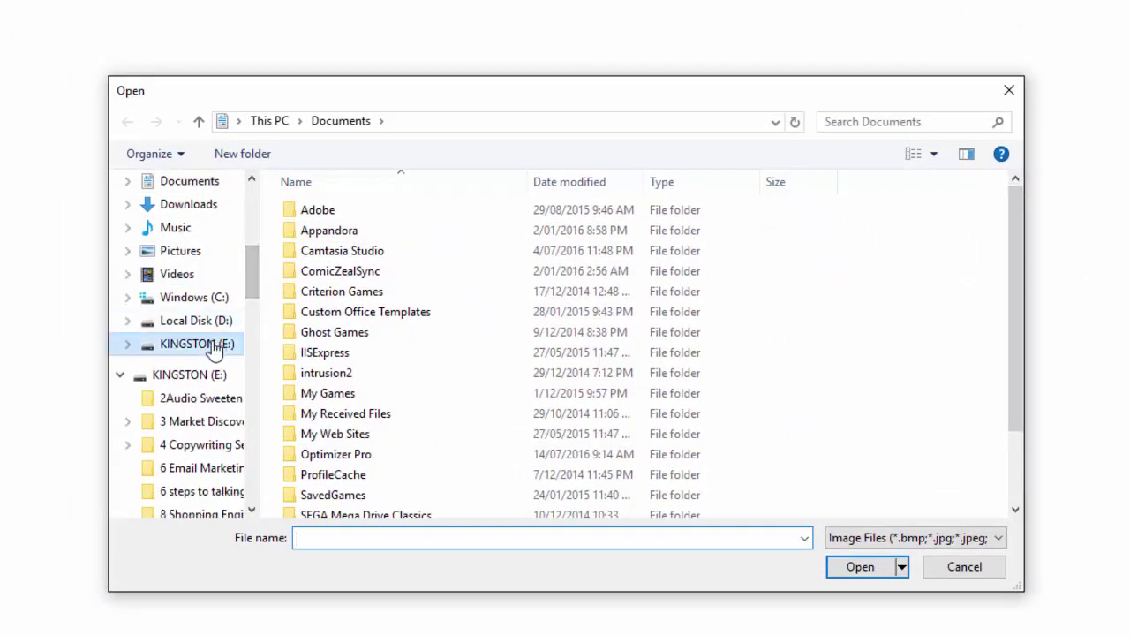
pyautogui.click(208, 344)
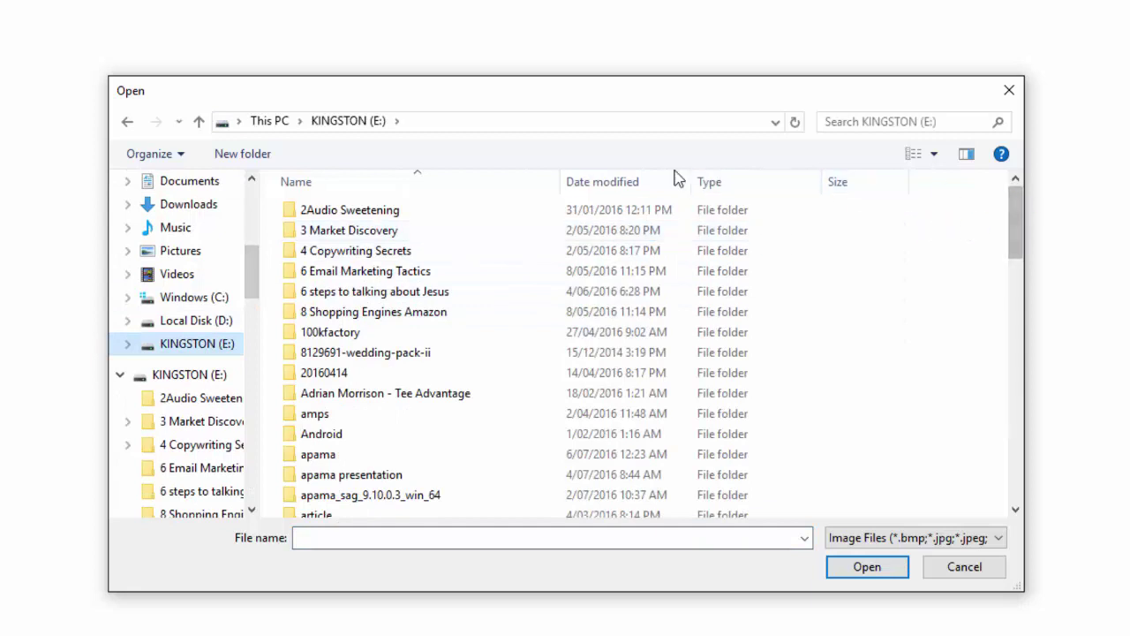
pyautogui.click(640, 183)
pyautogui.scroll(-1, 686, 315)
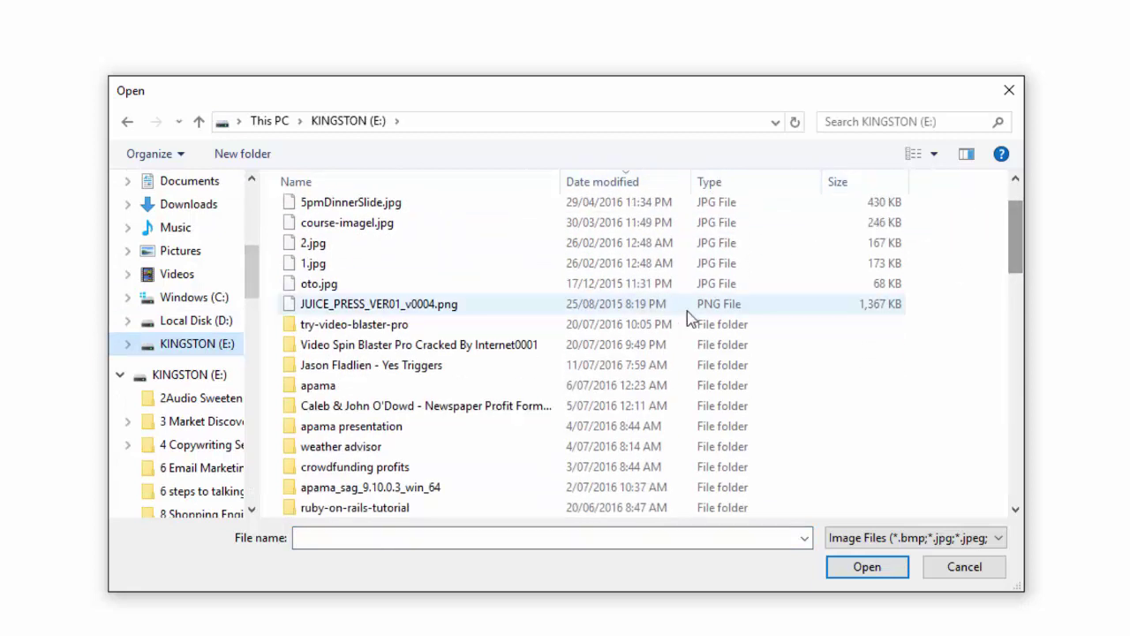
pyautogui.doubleClick(536, 320)
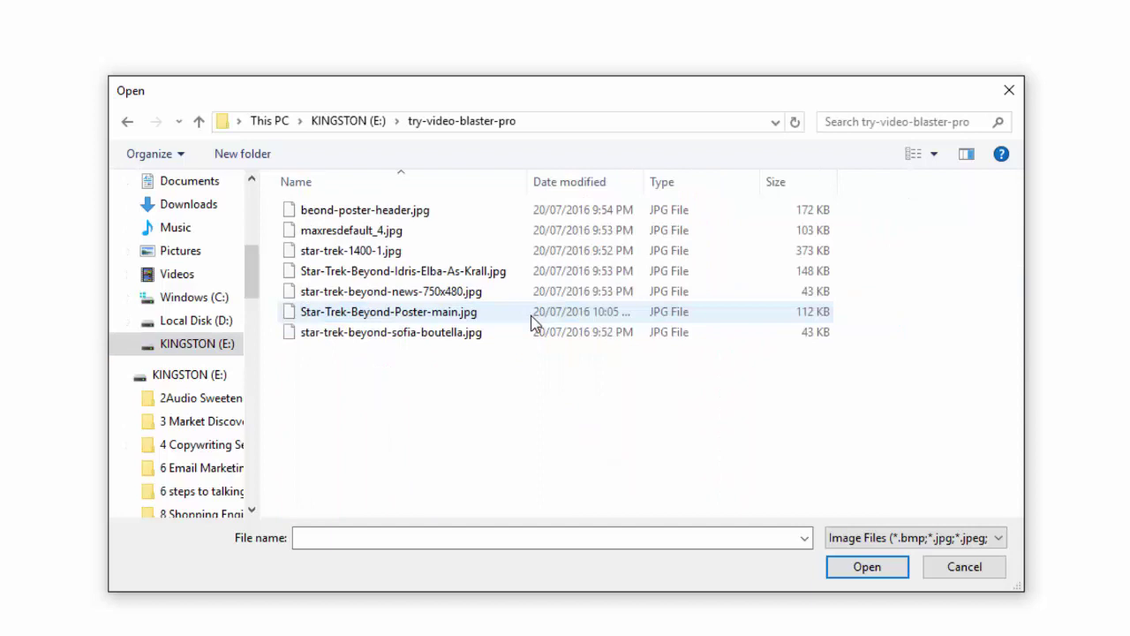
pyautogui.click(415, 217)
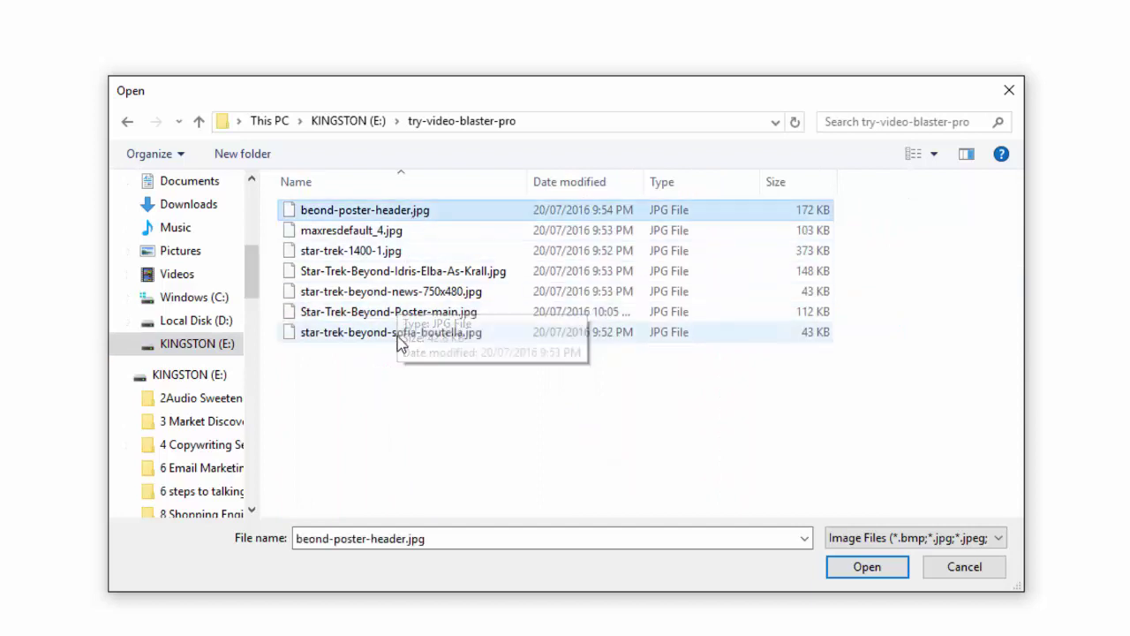
pyautogui.keyDown('shift'); pyautogui.click(399, 337); pyautogui.keyUp('shift')
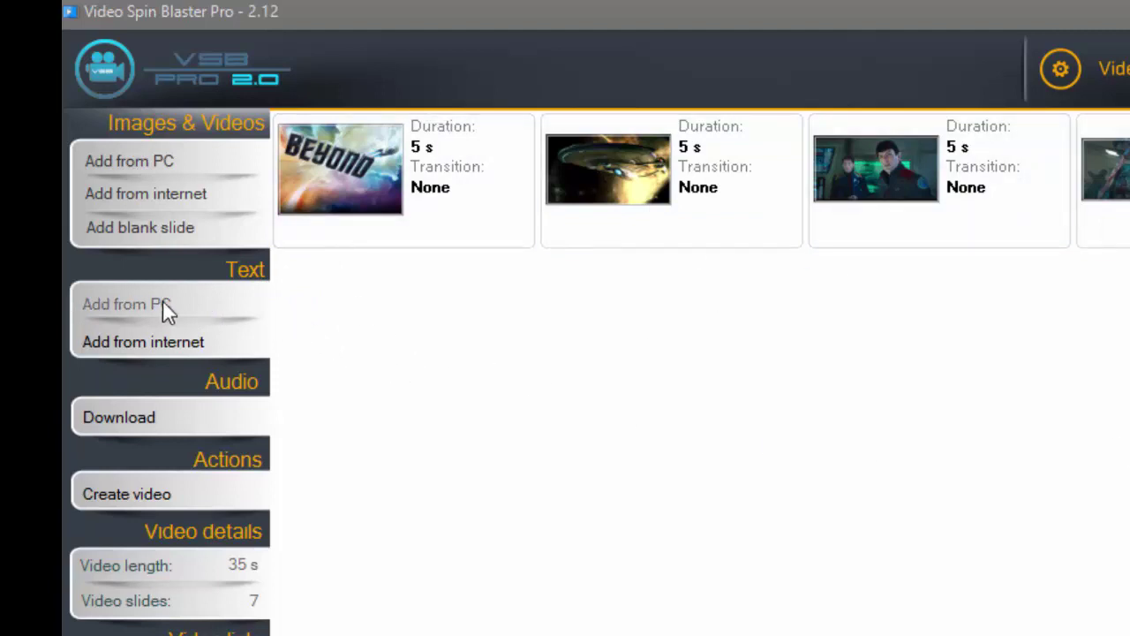
# Load one caption per slide from text.txt, using Arial at size 20.
pyautogui.click(139, 309)
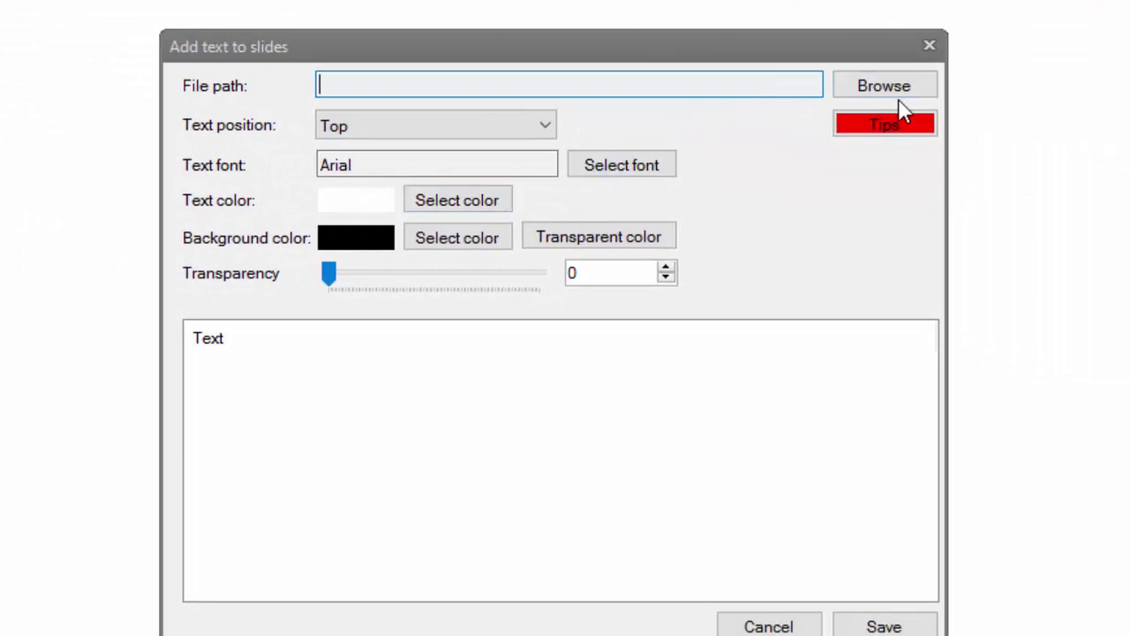
pyautogui.click(892, 93)
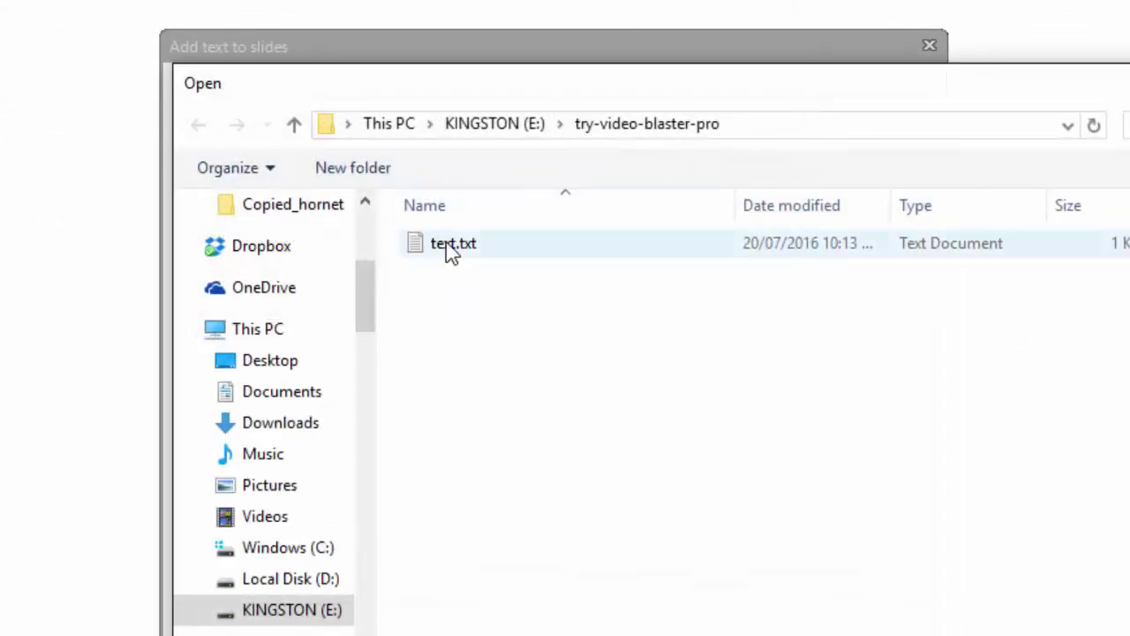
pyautogui.doubleClick(452, 243)
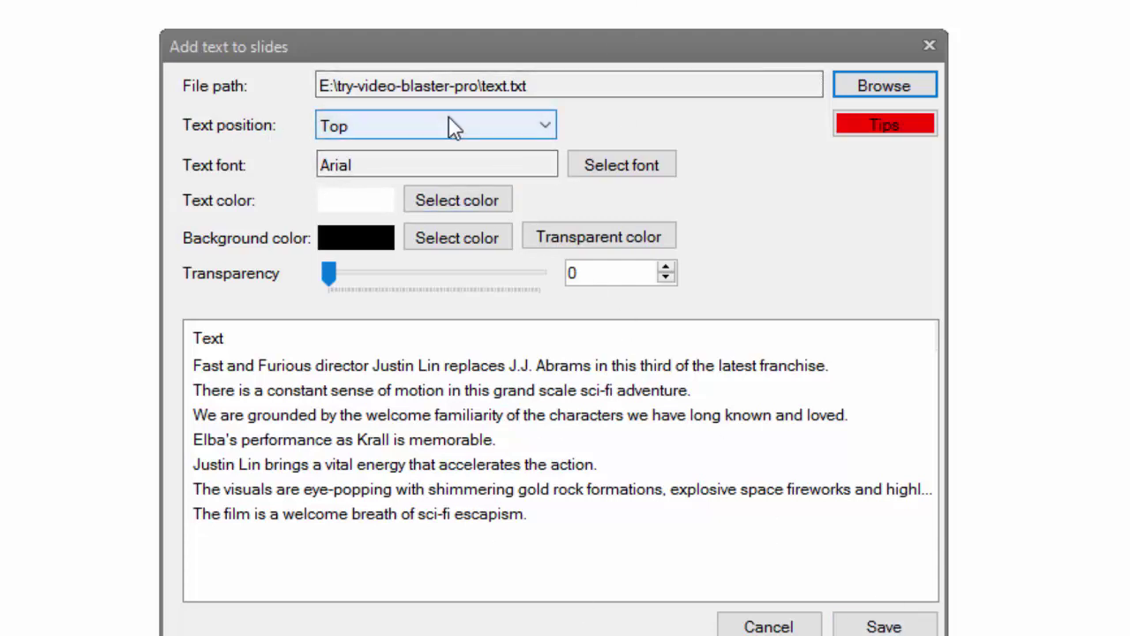
pyautogui.click(618, 165)
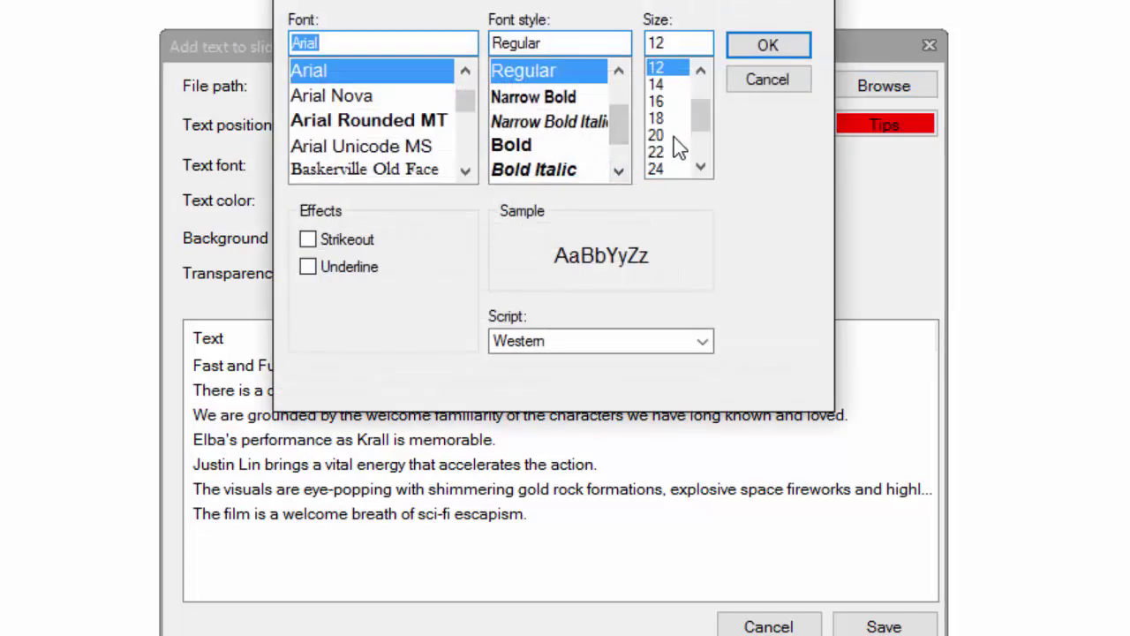
pyautogui.click(674, 135)
pyautogui.click(767, 46)
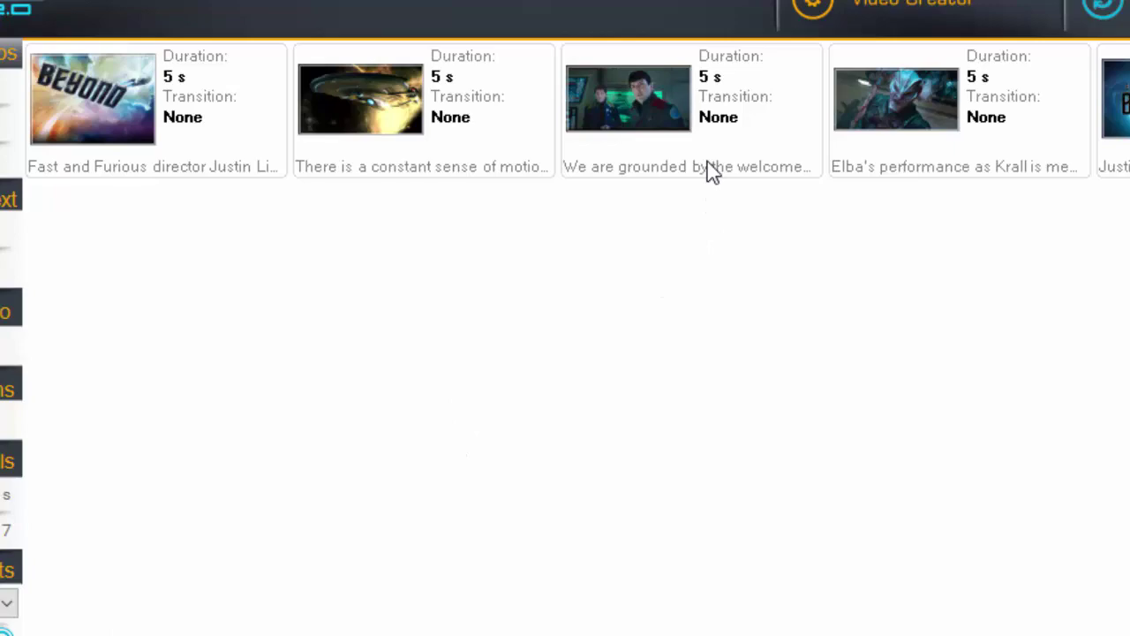
pyautogui.doubleClick(711, 134)
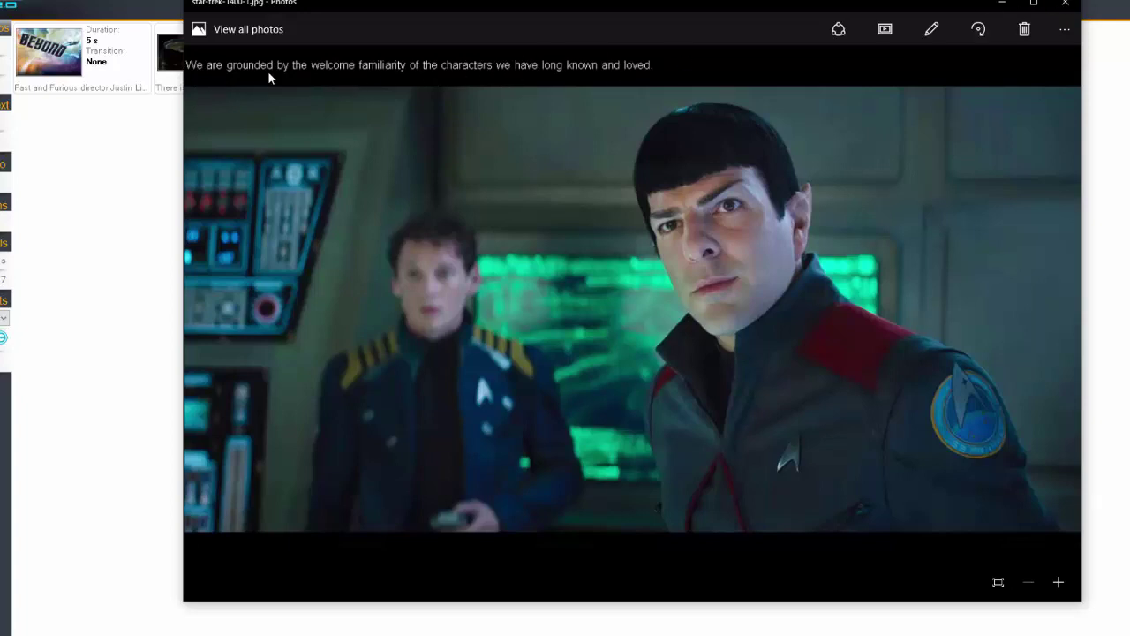
pyautogui.click(1065, 4)
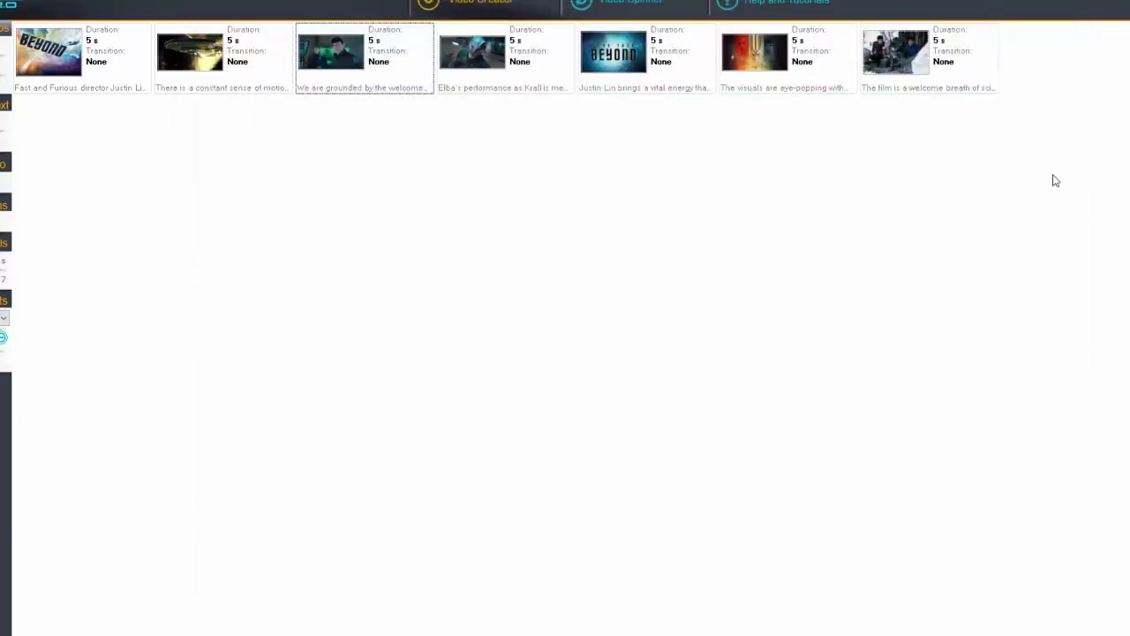
# Set all seven slides' caption position to Bottom and preview the third slide in Photos.
pyautogui.moveTo(1065, 170); pyautogui.dragTo(103, 51)
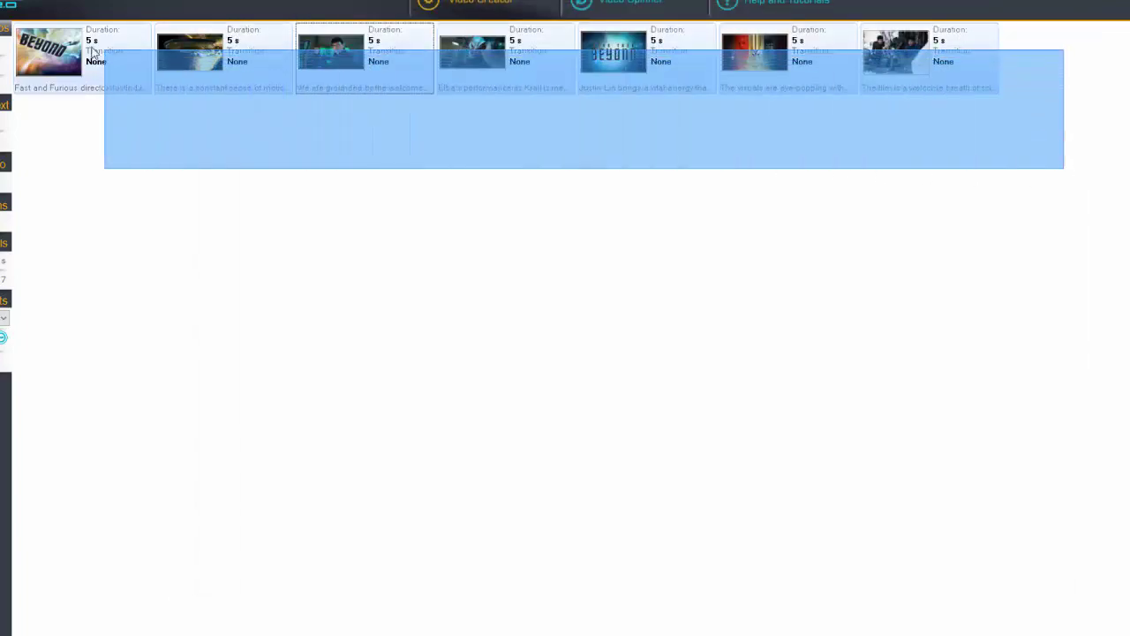
pyautogui.rightClick(218, 70)
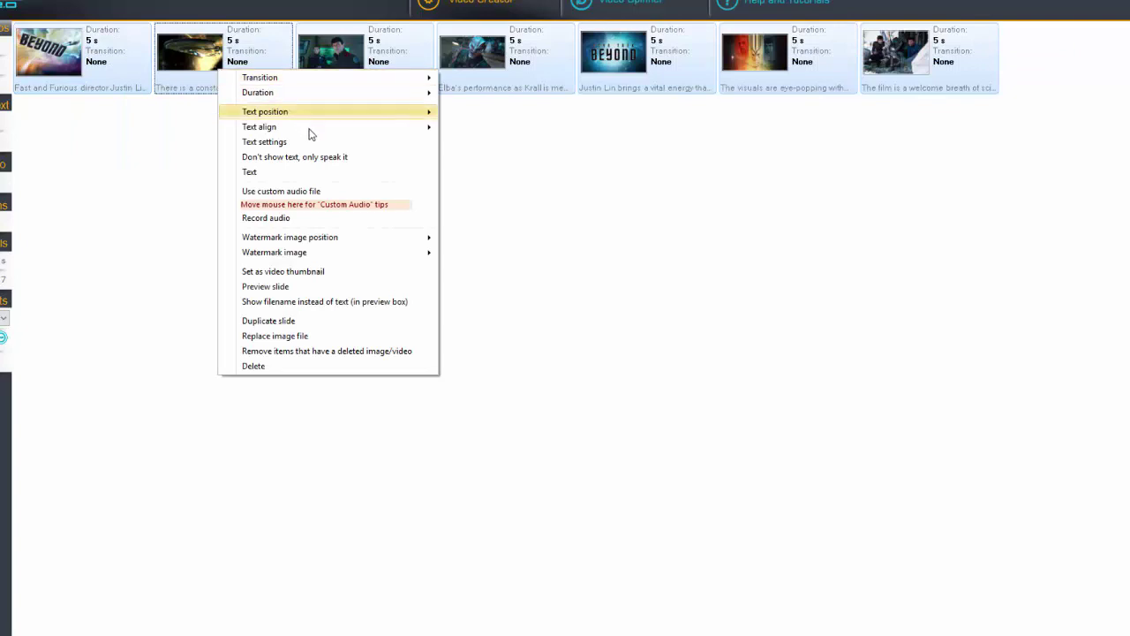
pyautogui.moveTo(265, 112)
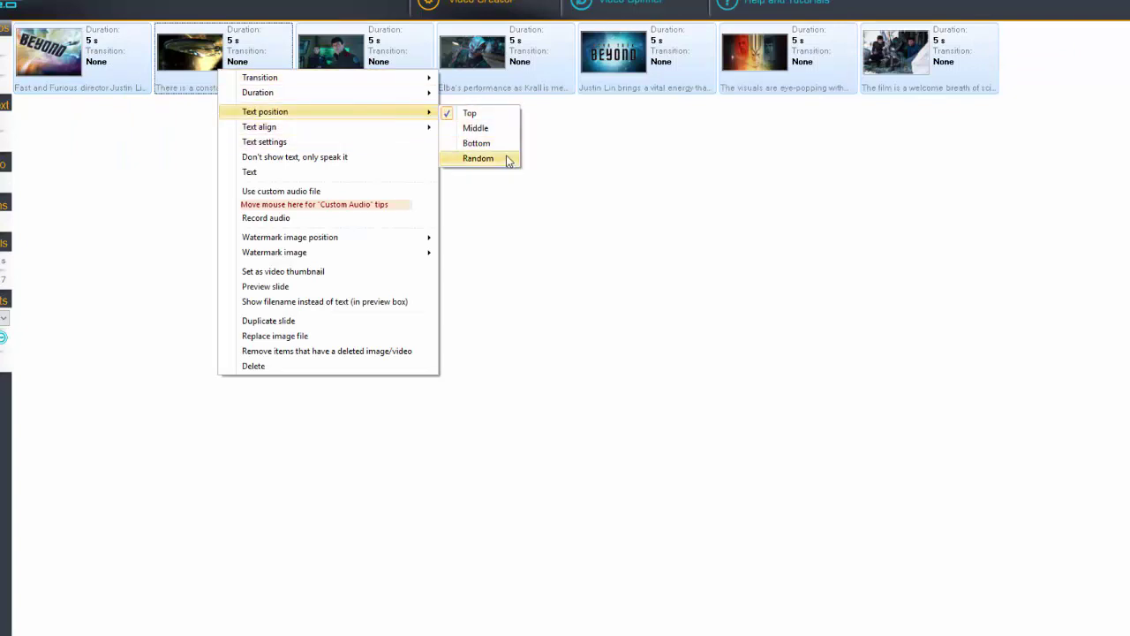
pyautogui.click(507, 149)
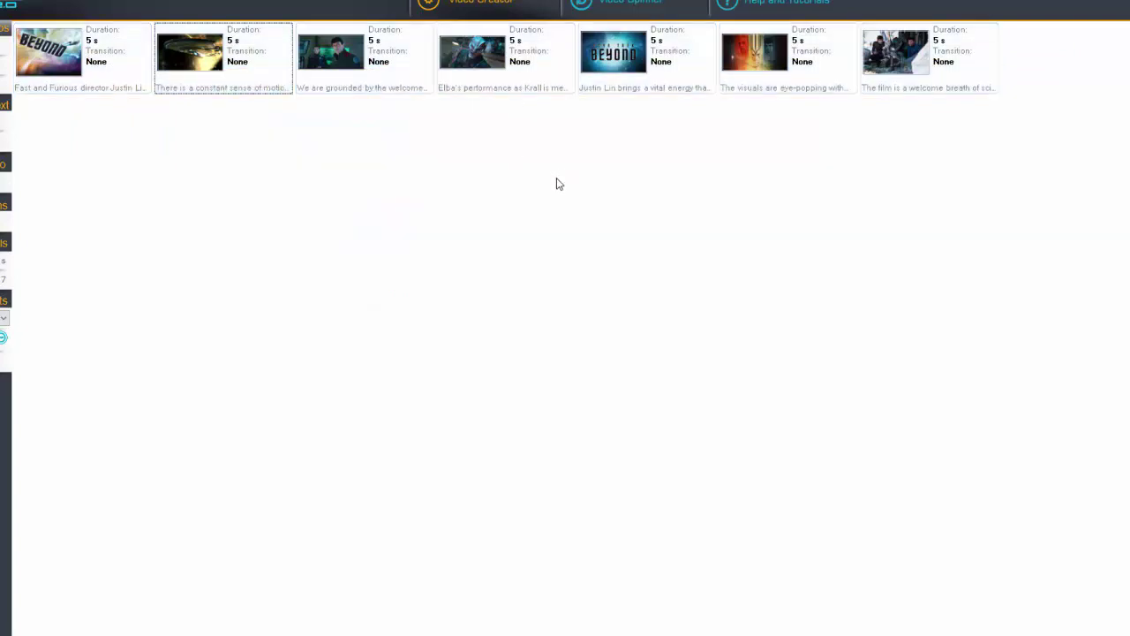
pyautogui.click(374, 67)
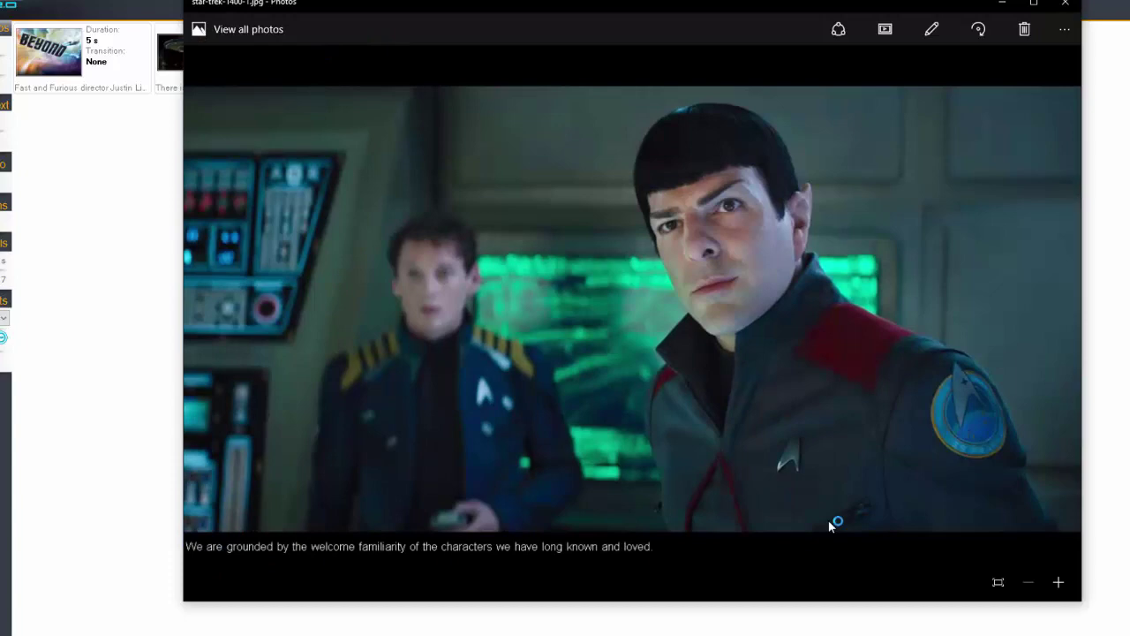
pyautogui.click(1067, 8)
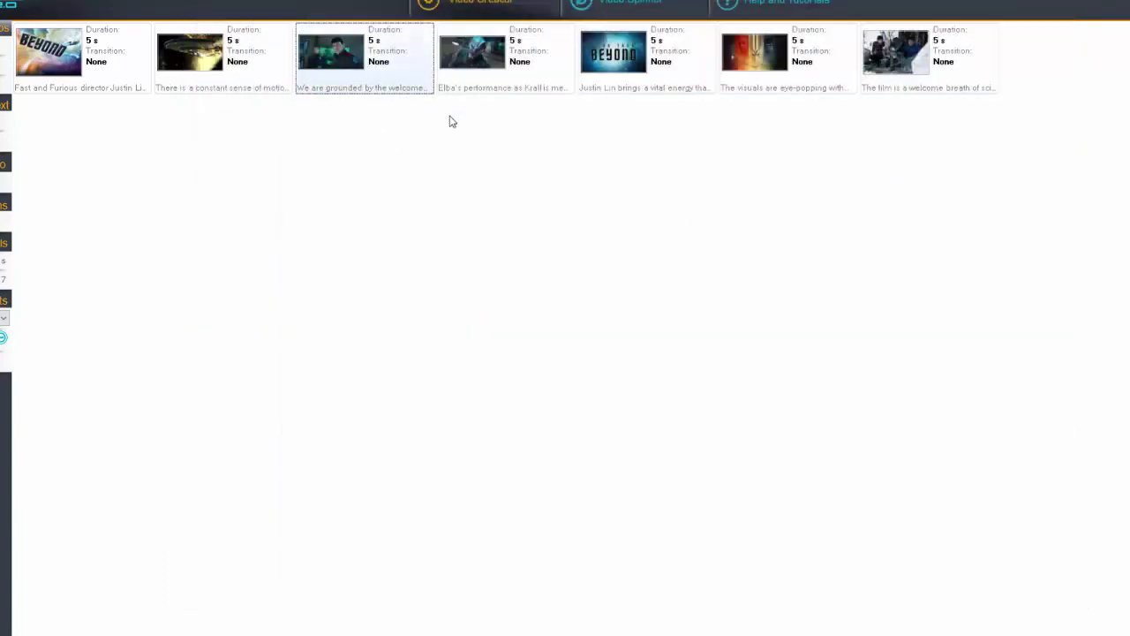
# Raise all slides' caption font size to 22, then view the bridge-scene image full-size.
pyautogui.moveTo(1111, 188); pyautogui.dragTo(48, 53)
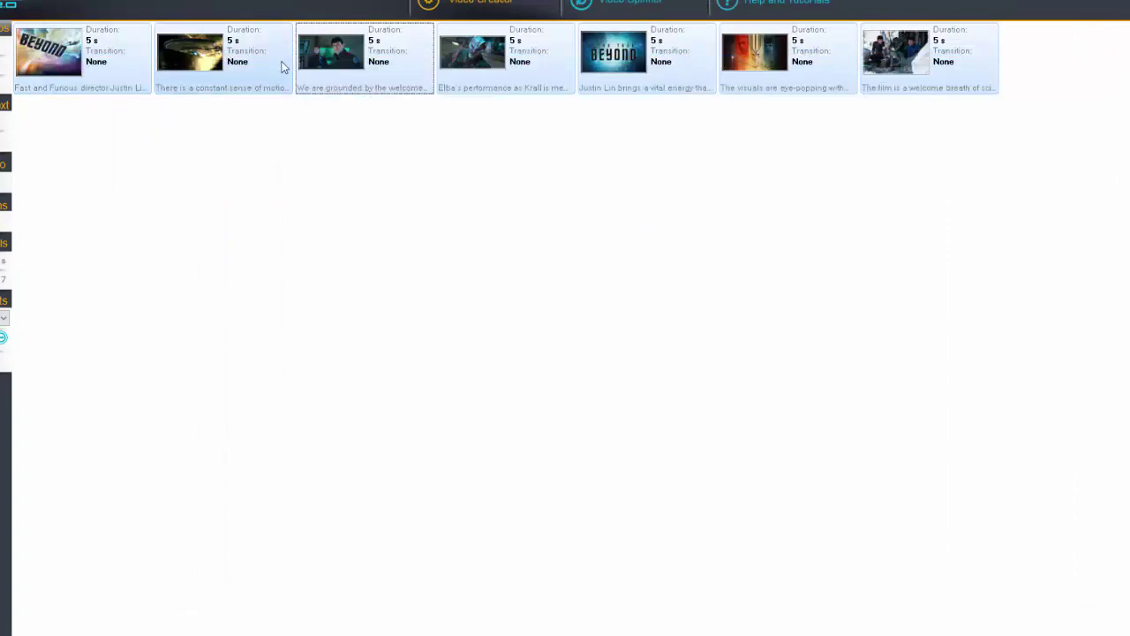
pyautogui.rightClick(351, 61)
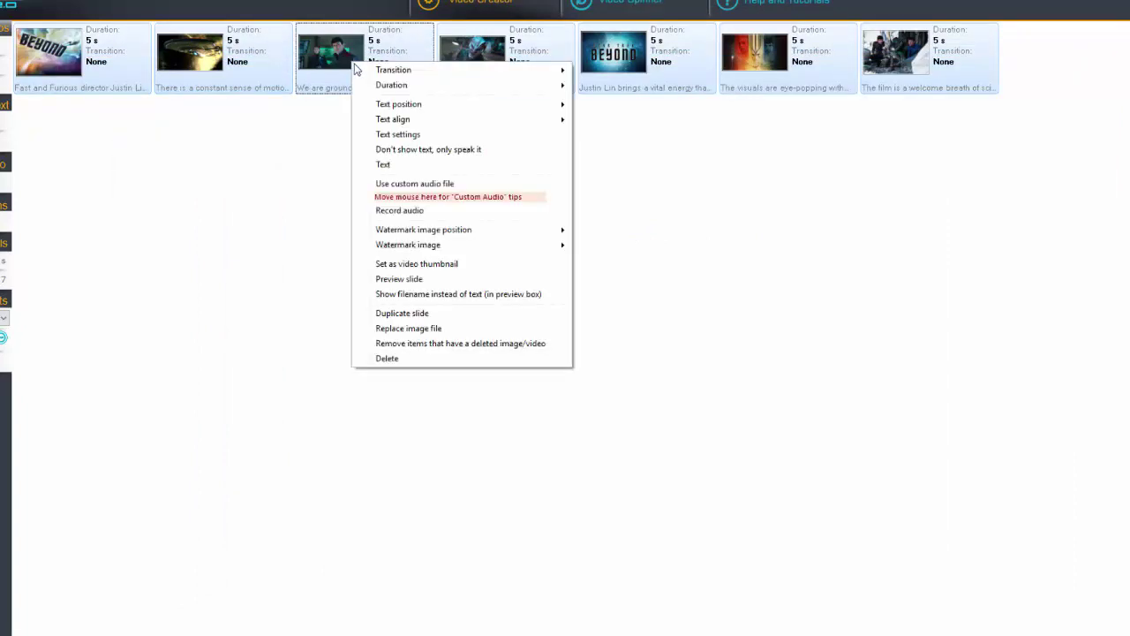
pyautogui.click(512, 134)
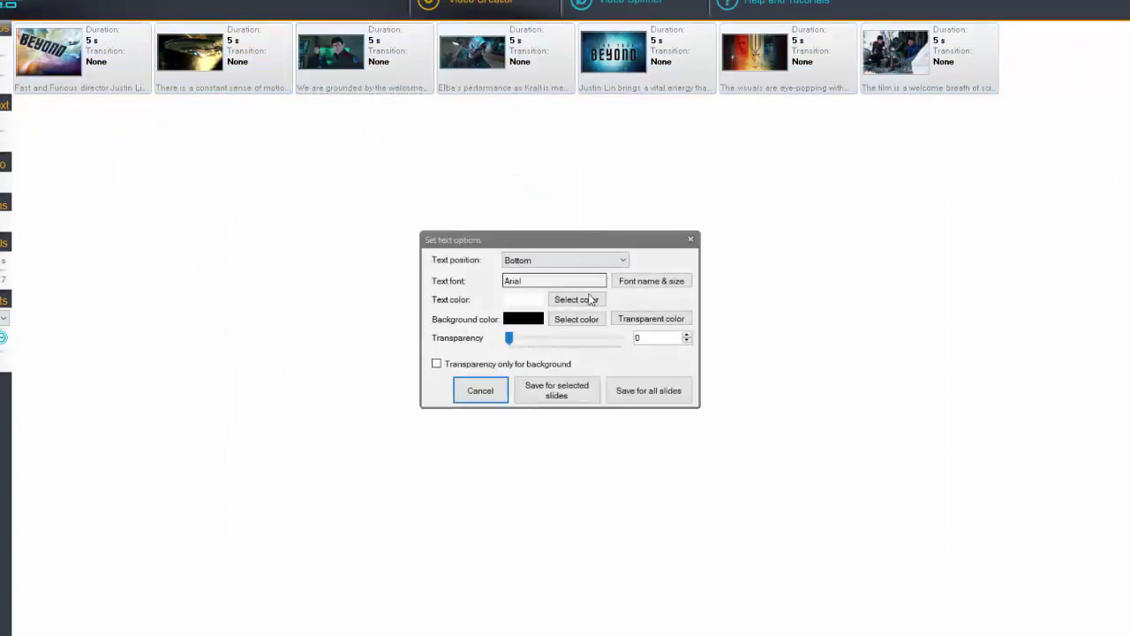
pyautogui.click(652, 281)
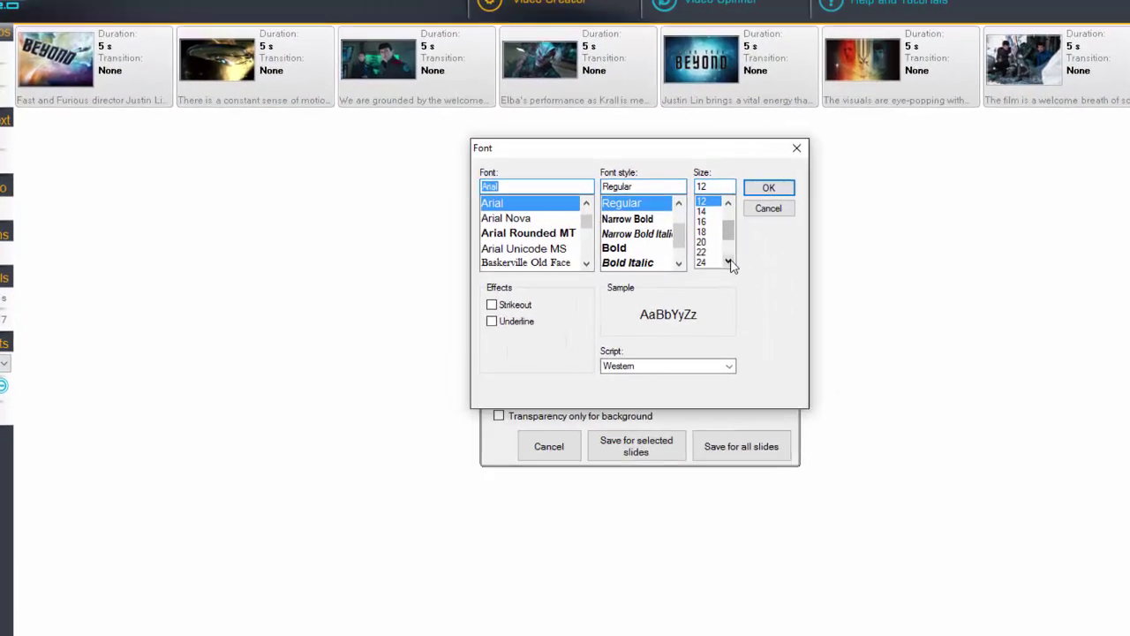
pyautogui.click(637, 228)
pyautogui.click(619, 211)
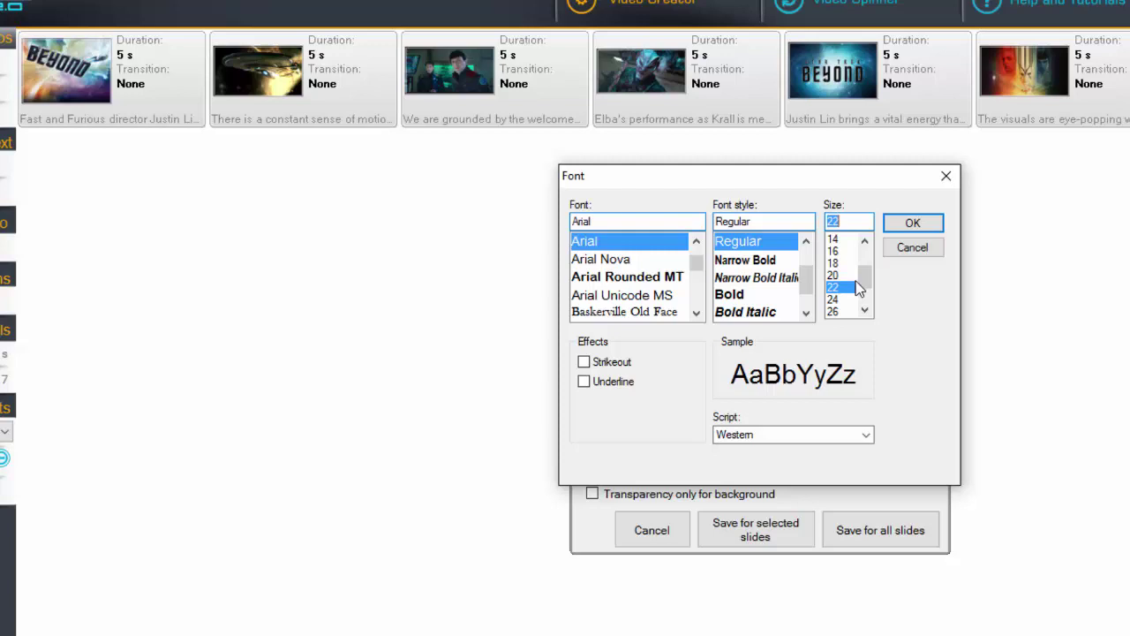
pyautogui.click(913, 224)
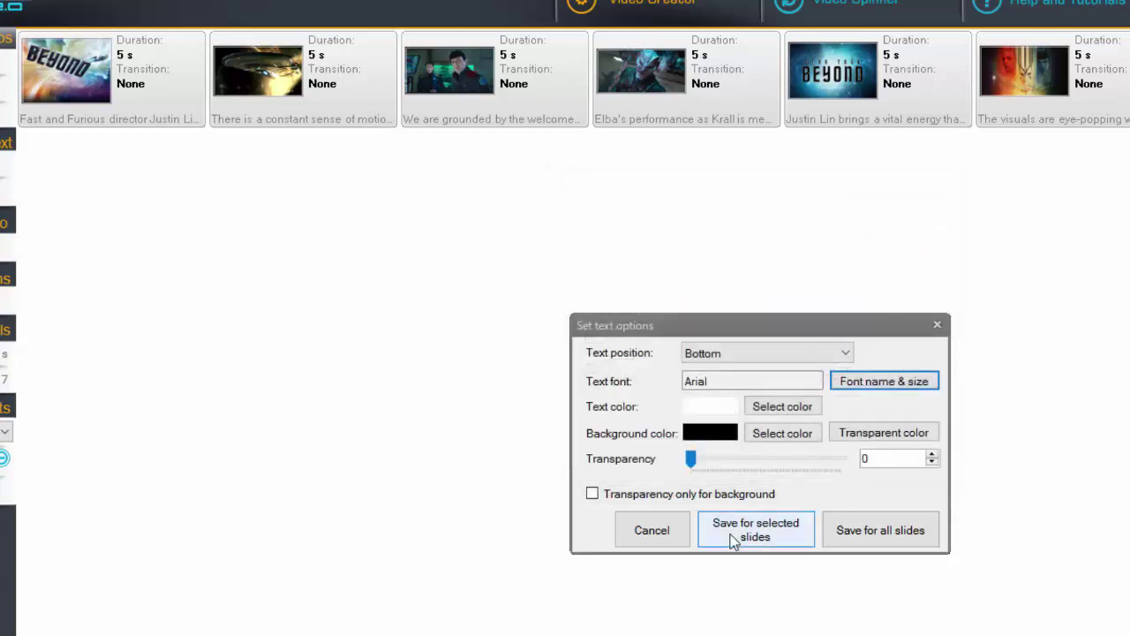
pyautogui.click(756, 530)
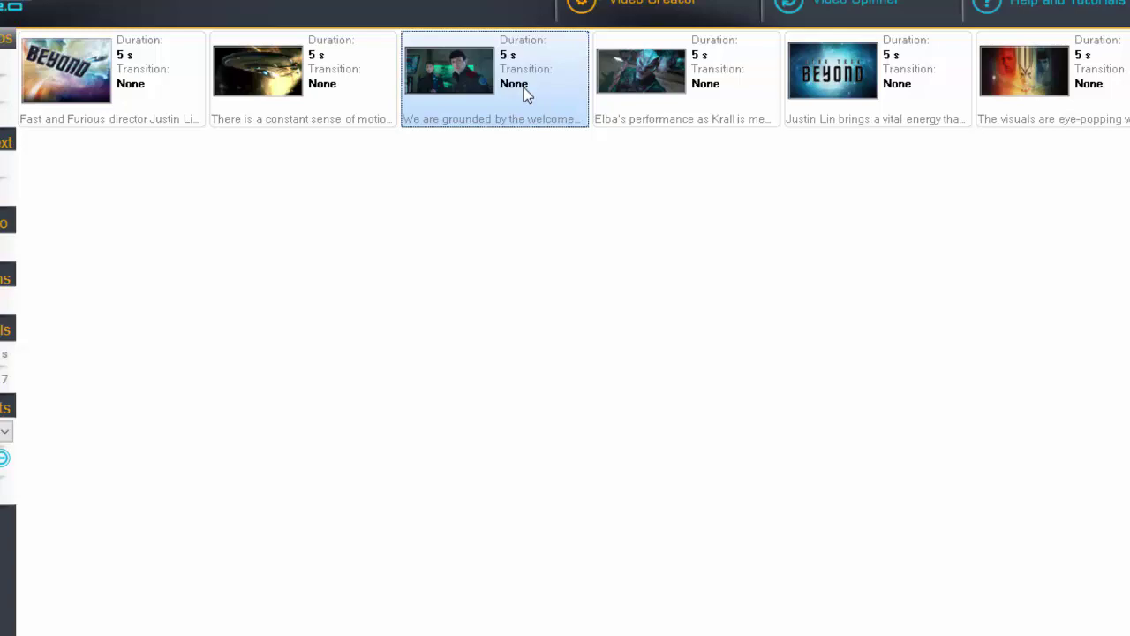
pyautogui.doubleClick(524, 87)
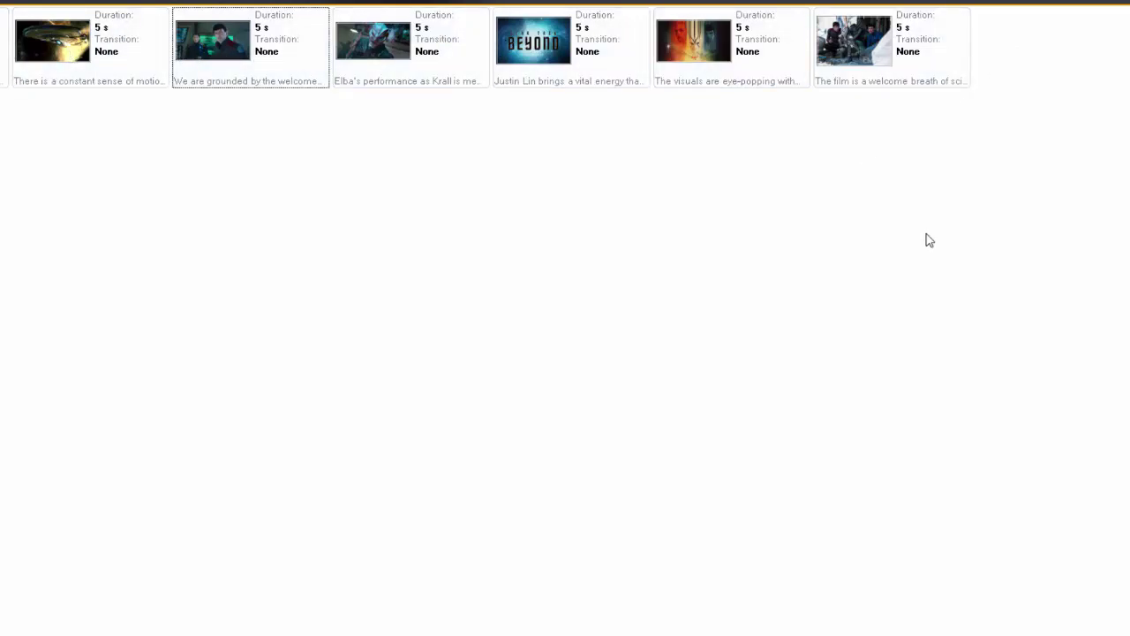
# Give all seven slides a custom duration of 7 seconds.
pyautogui.moveTo(1053, 161); pyautogui.dragTo(18, 36)
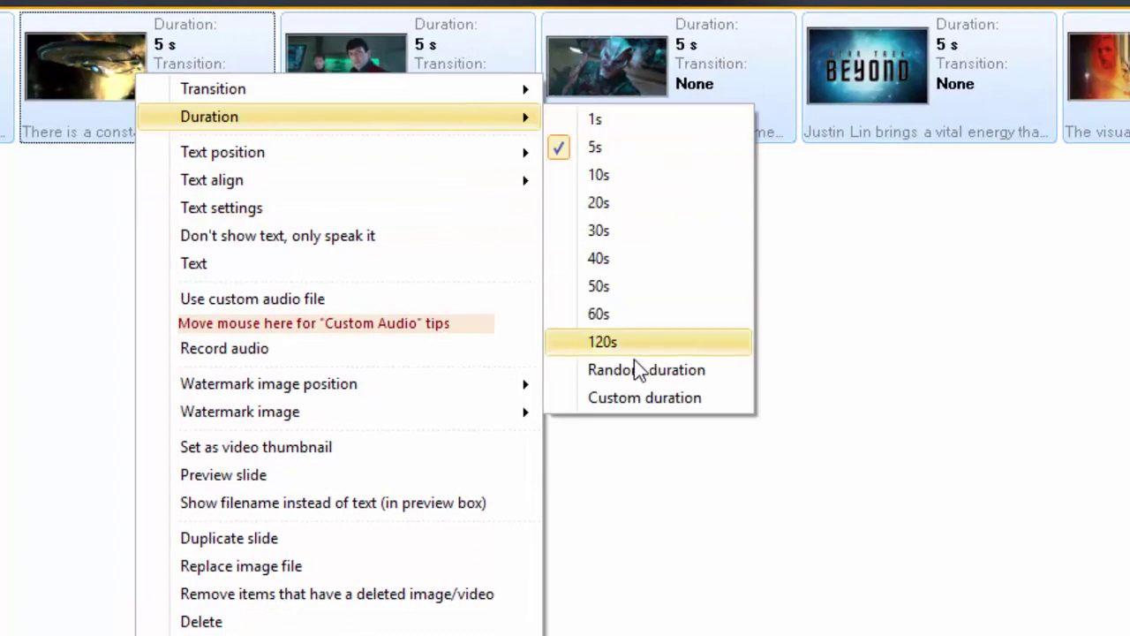
pyautogui.click(645, 406)
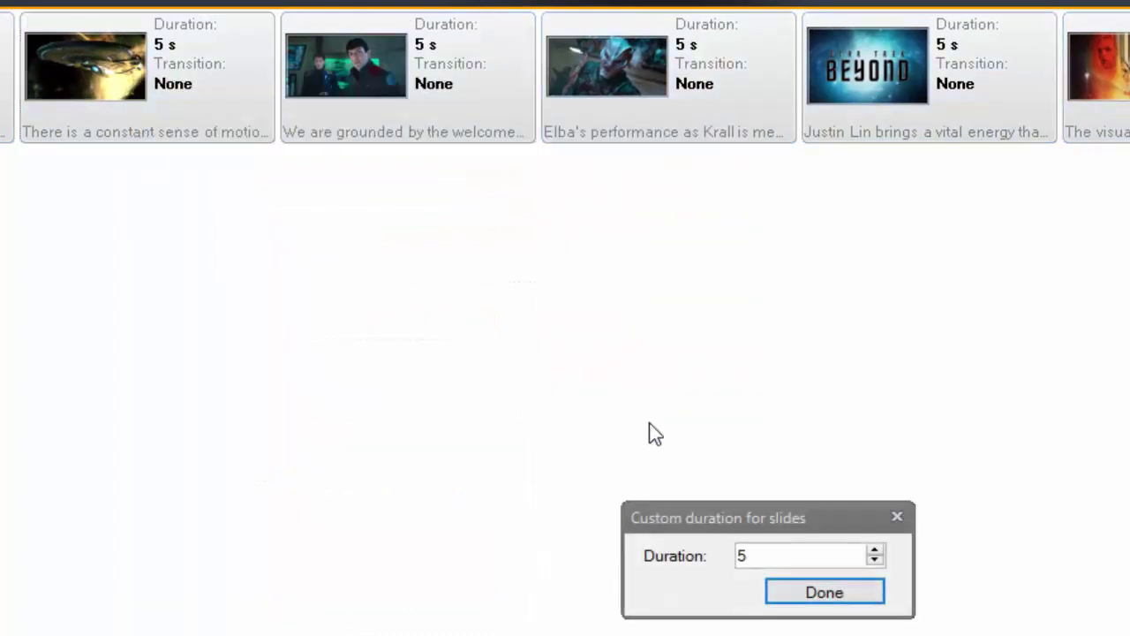
pyautogui.click(874, 550)
pyautogui.write('15')
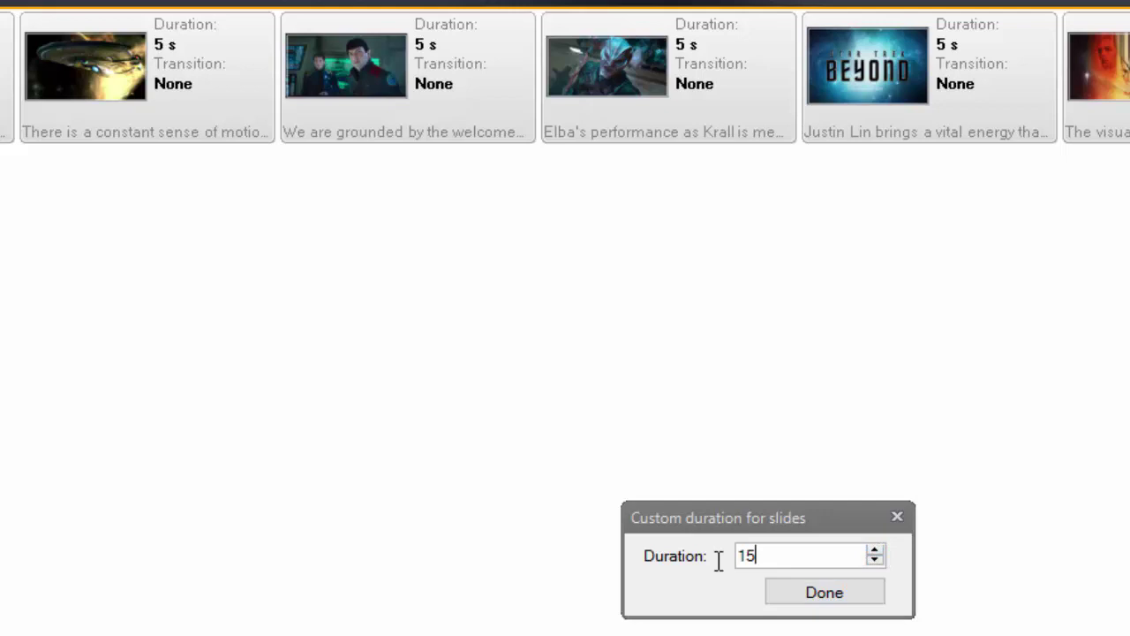
pyautogui.moveTo(719, 561); pyautogui.dragTo(649, 565)
pyautogui.write('7')
pyautogui.click(814, 582)
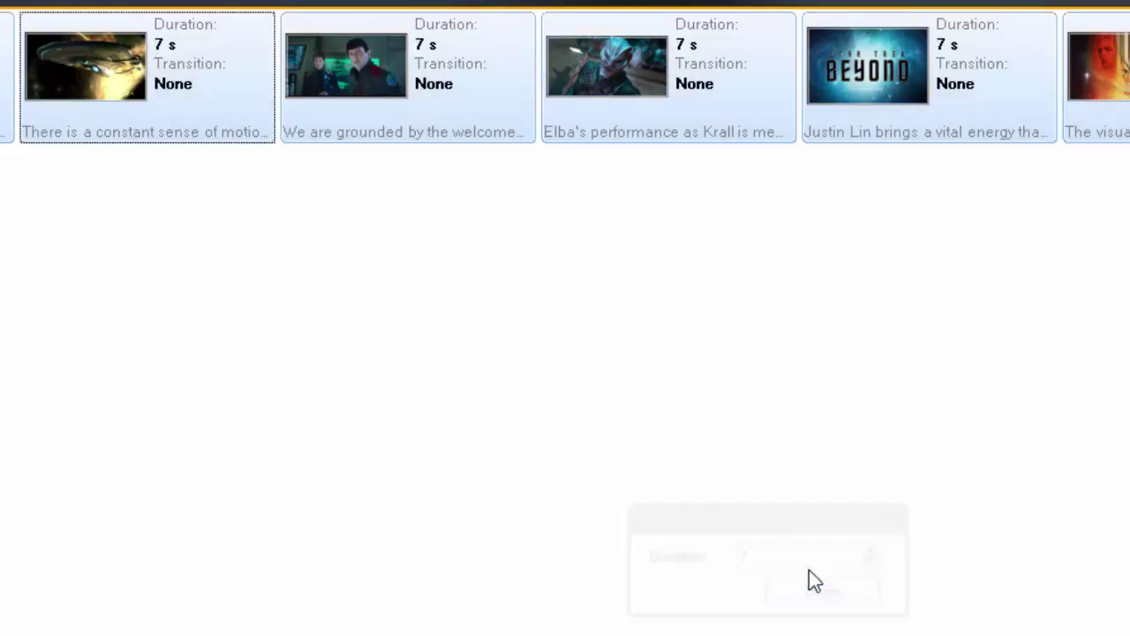
pyautogui.click(1028, 64)
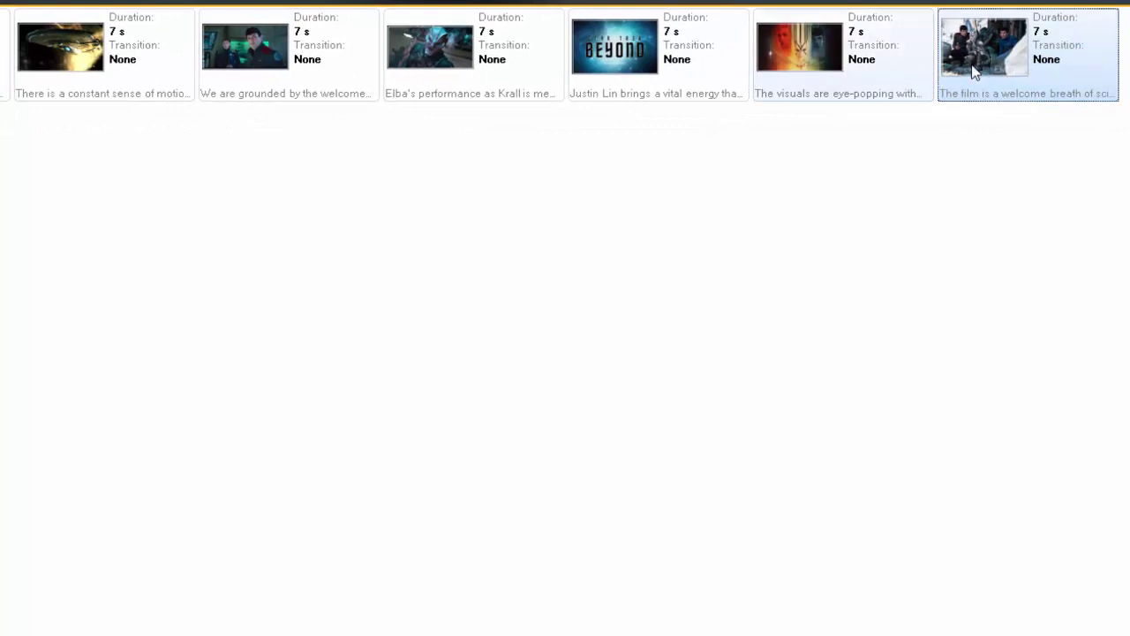
# Move the red-orange film poster slide after the snowy-scene slide into last place.
pyautogui.click(846, 70)
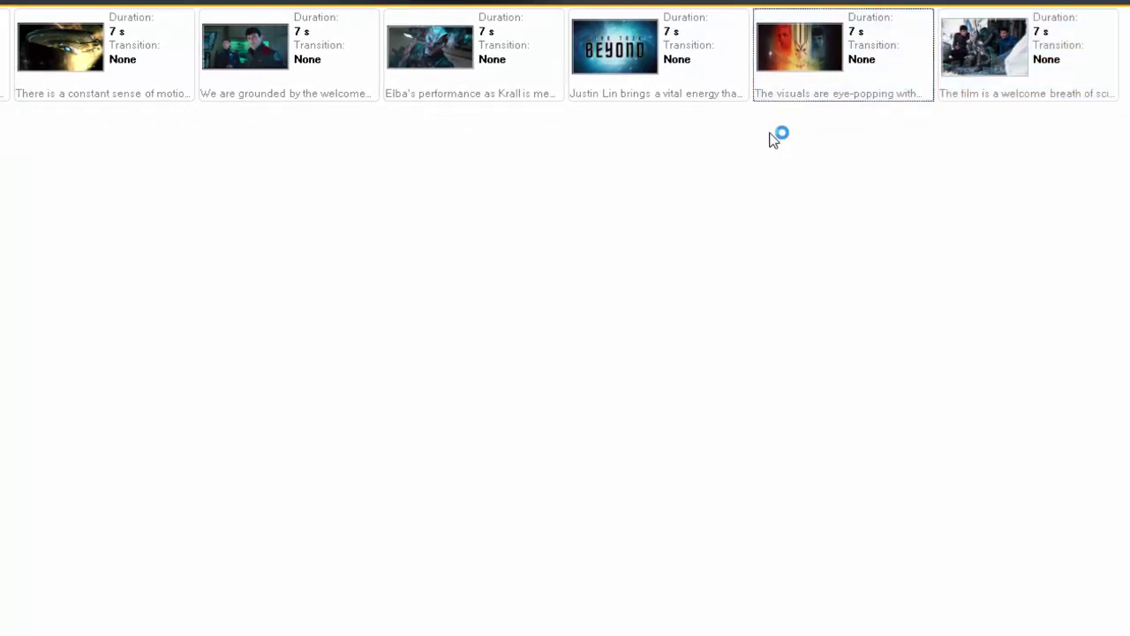
pyautogui.click(808, 47)
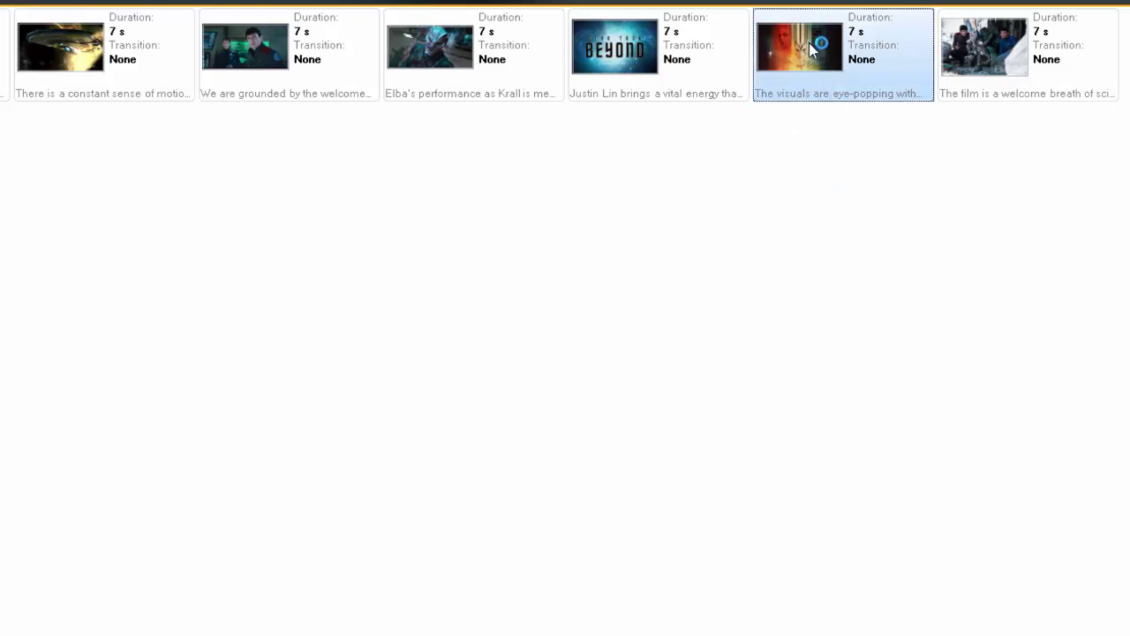
pyautogui.moveTo(967, 48); pyautogui.dragTo(971, 49)
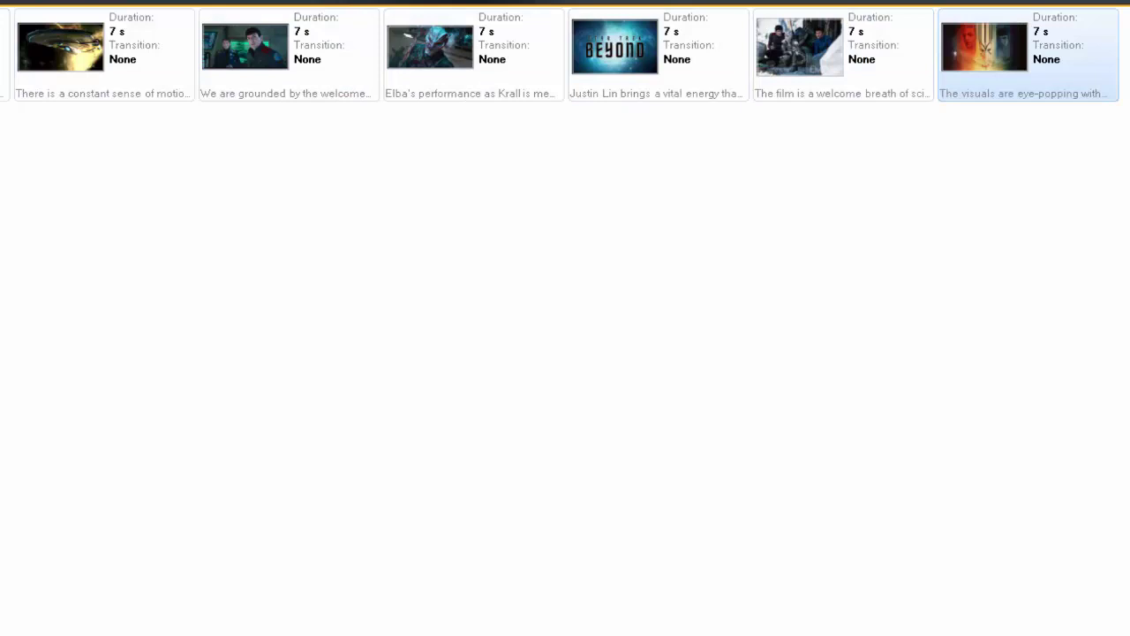
pyautogui.click(96, 215)
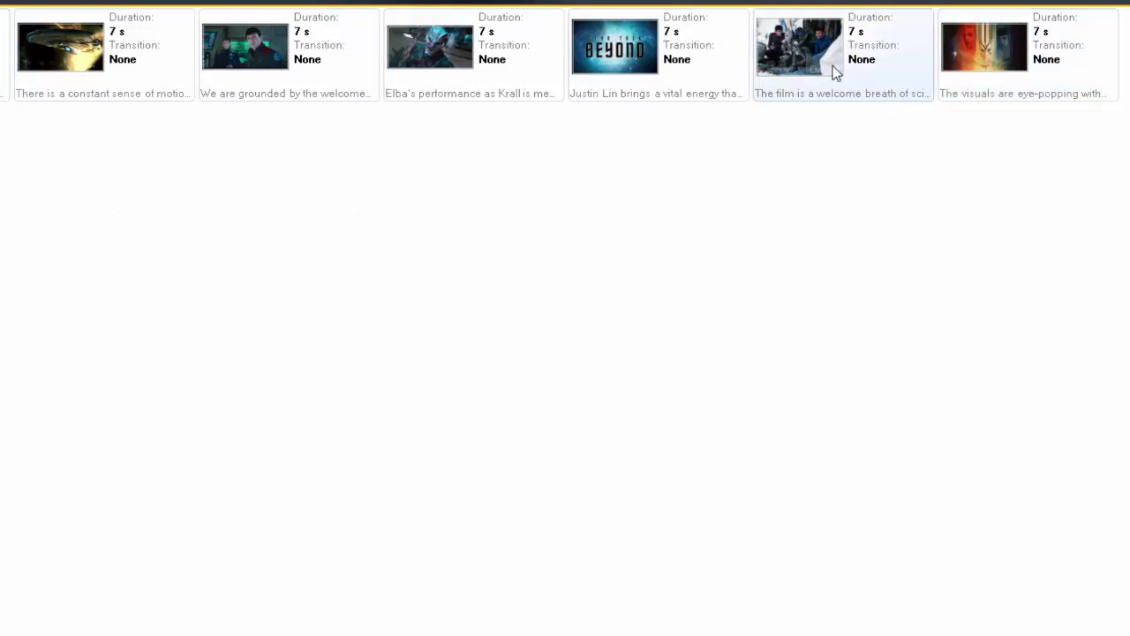
pyautogui.moveTo(837, 73); pyautogui.dragTo(1024, 53)
pyautogui.moveTo(1126, 208); pyautogui.dragTo(4, 9)
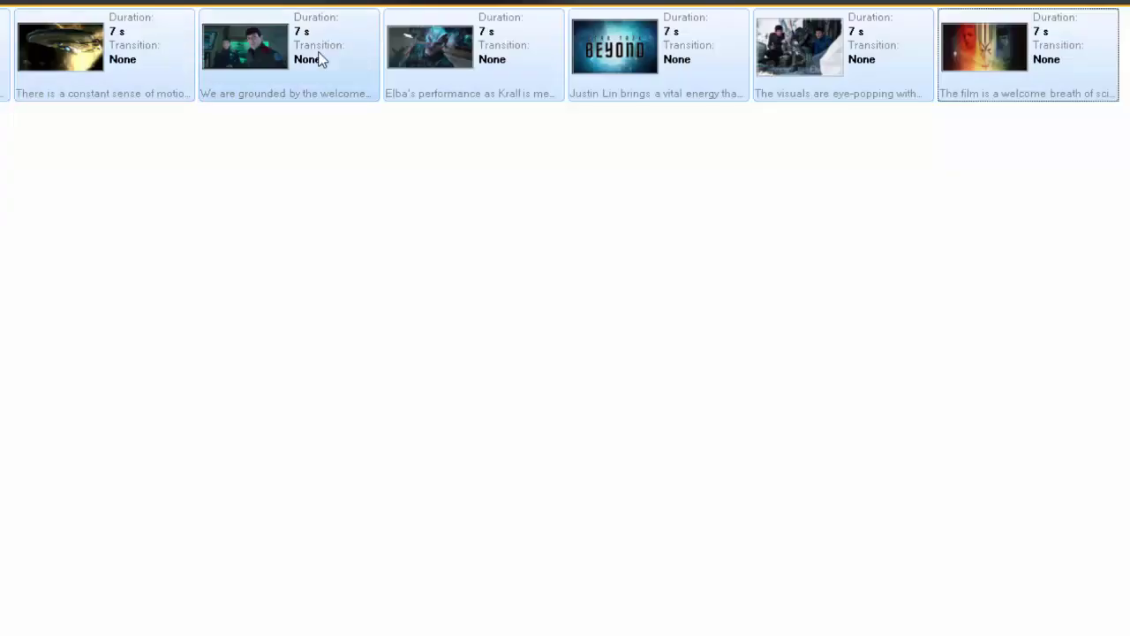
# Put the bridge-scene caption at the bottom and centre-align the Krall slide's caption.
pyautogui.rightClick(320, 59)
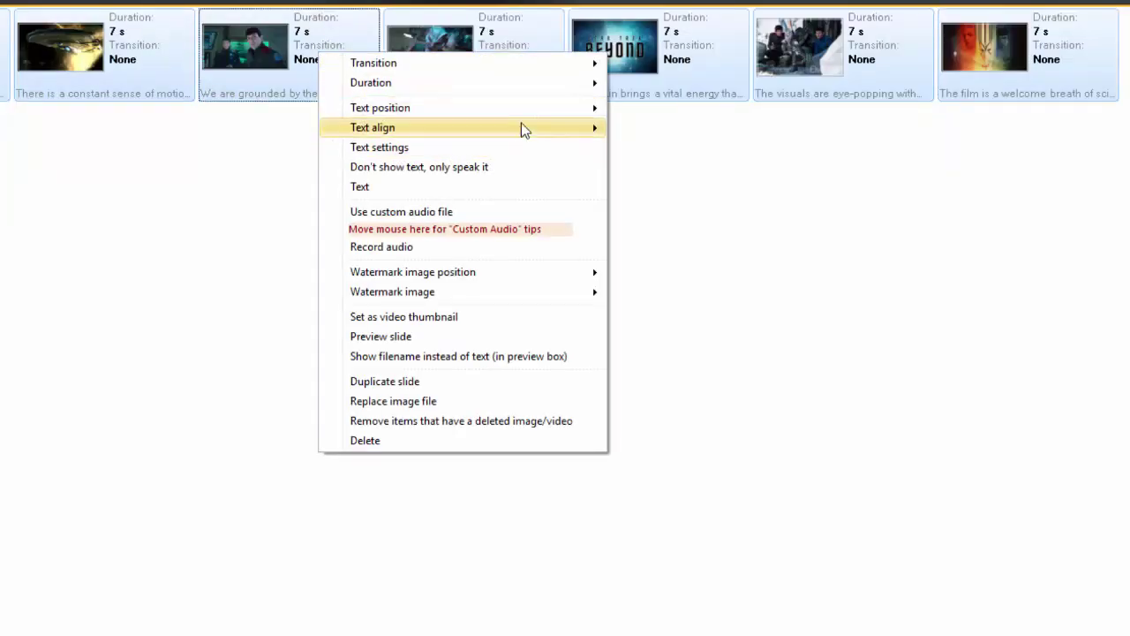
pyautogui.moveTo(381, 108)
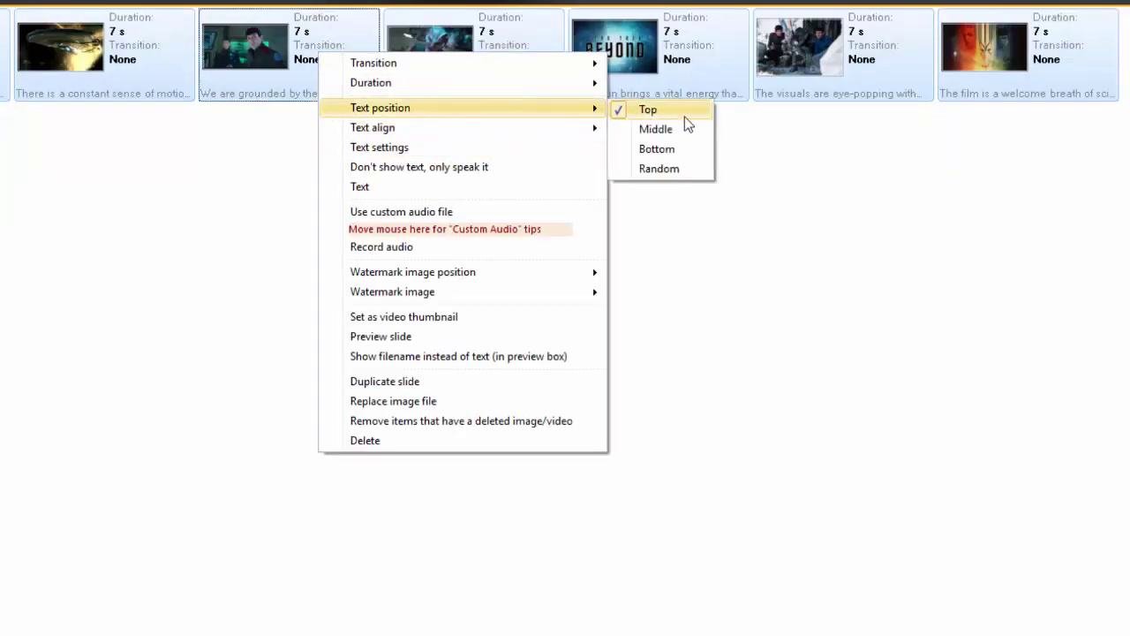
pyautogui.click(688, 147)
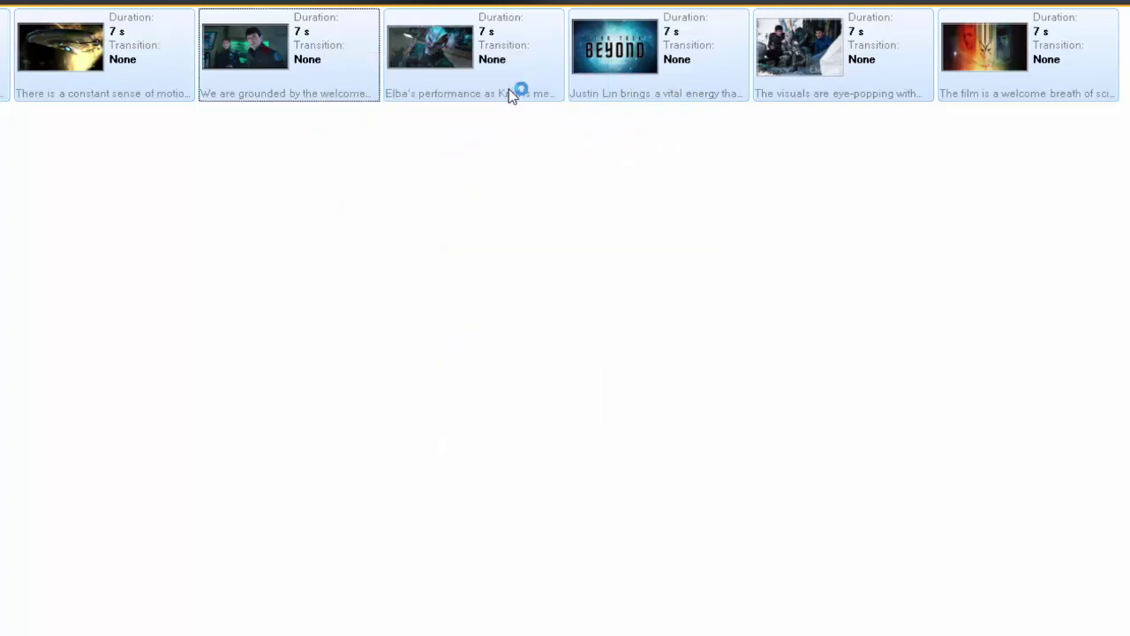
pyautogui.rightClick(475, 71)
pyautogui.moveTo(627, 146)
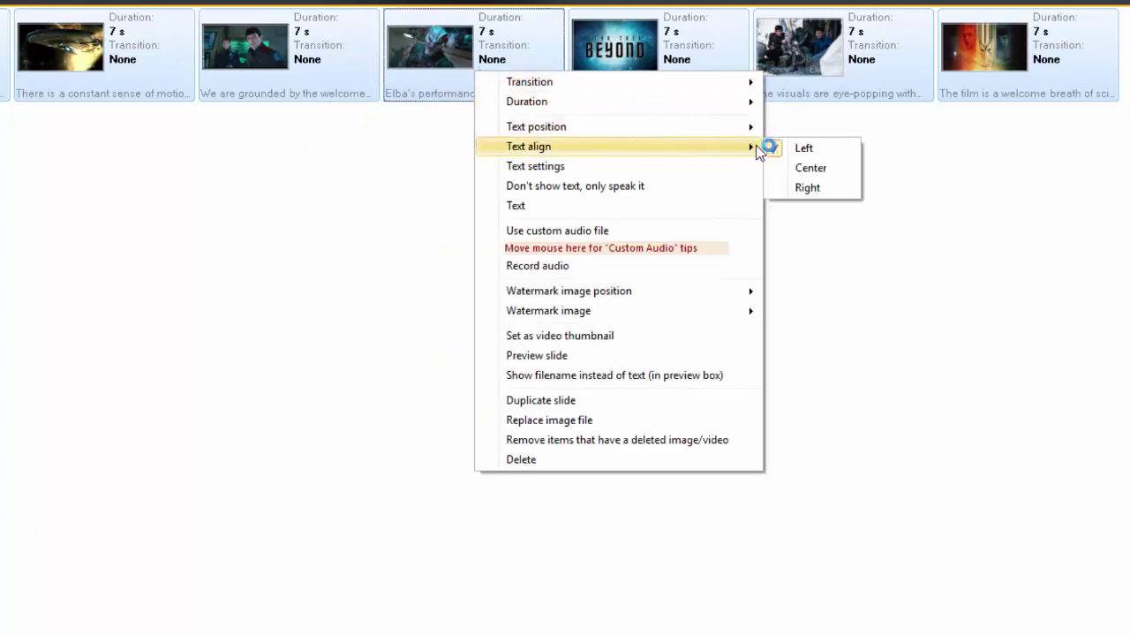
pyautogui.click(823, 168)
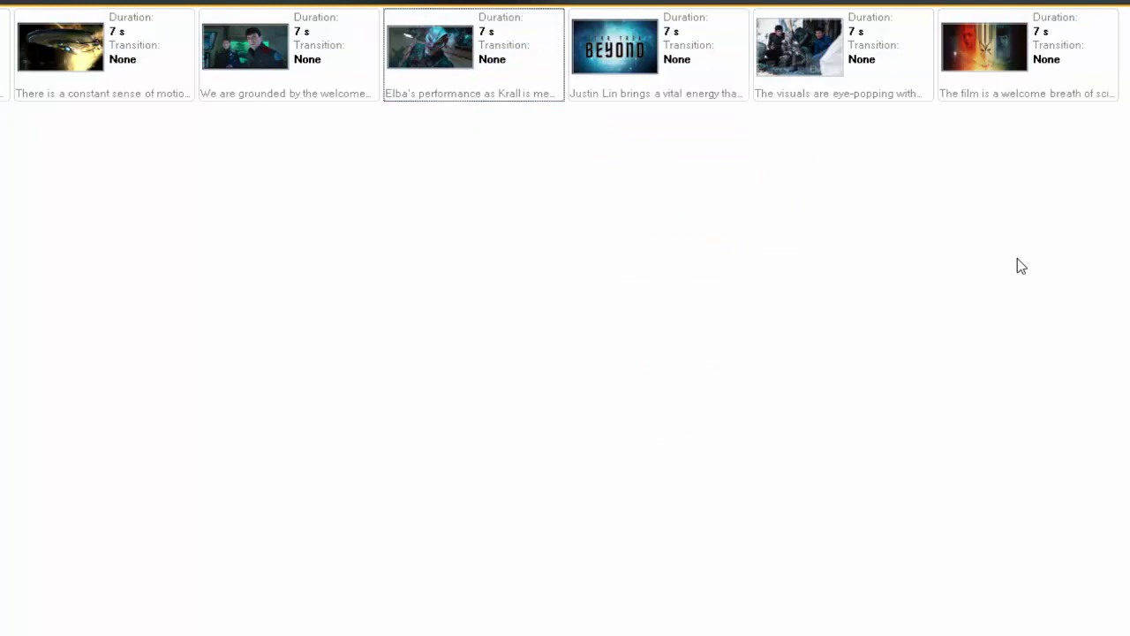
pyautogui.click(1029, 51)
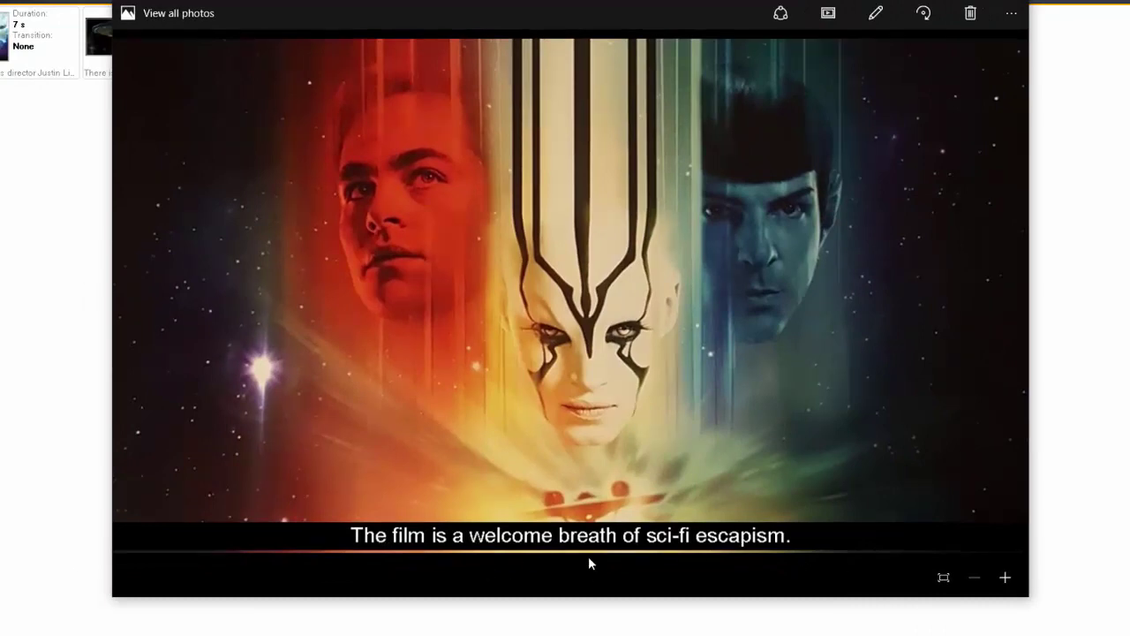
# Set the final poster slide's duration to 10 seconds, making the video 52 seconds long.
pyautogui.click(1011, 9)
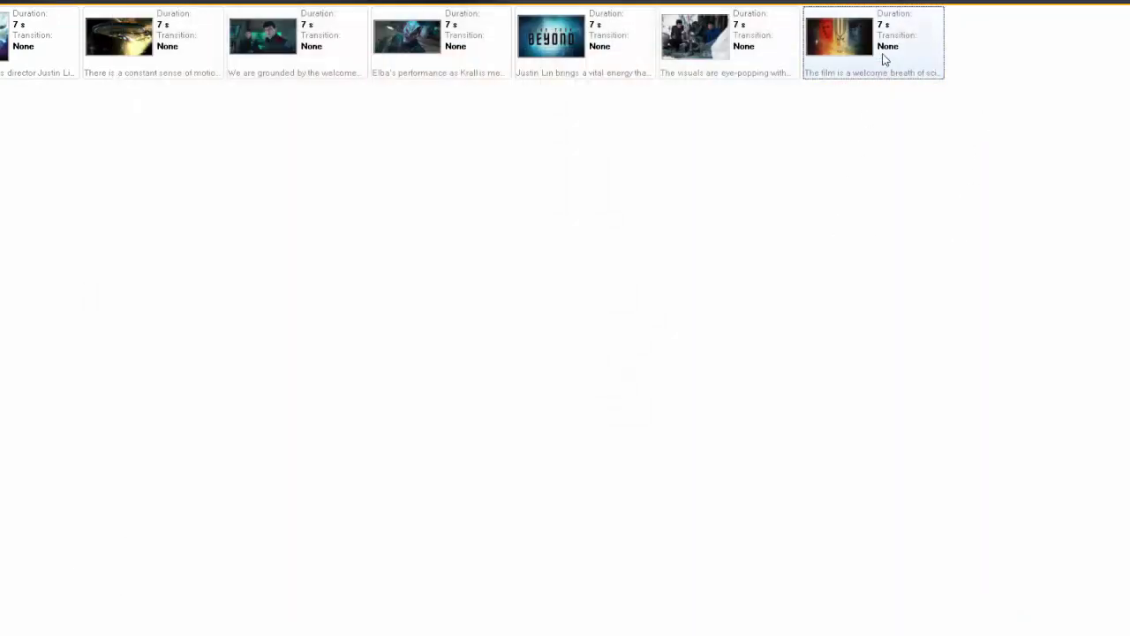
pyautogui.rightClick(885, 59)
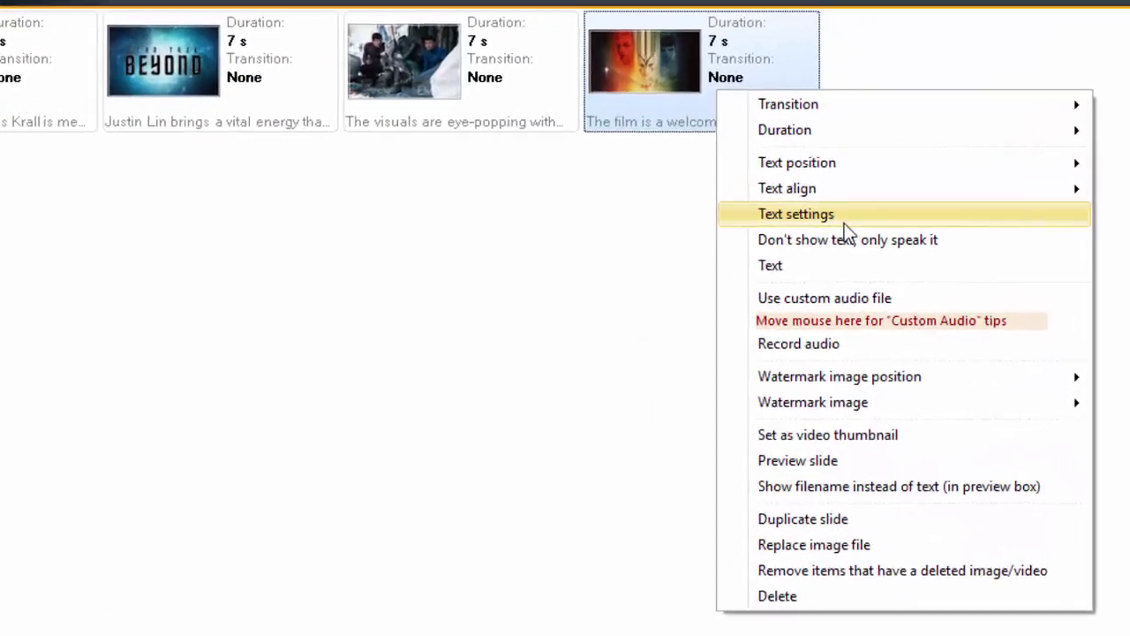
pyautogui.moveTo(757, 140)
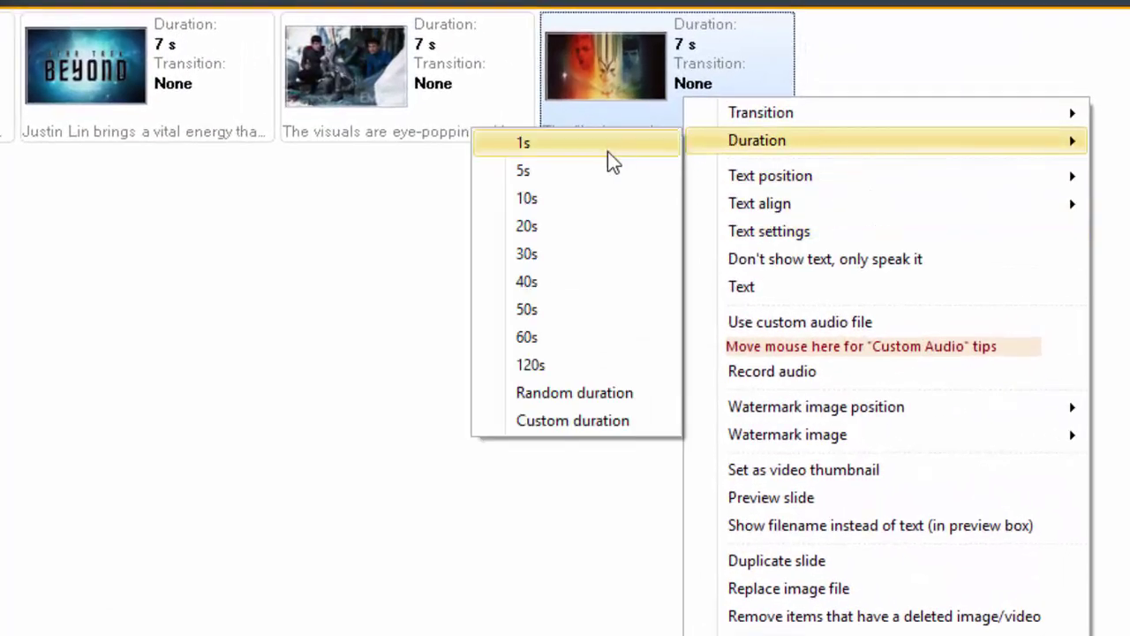
pyautogui.click(608, 201)
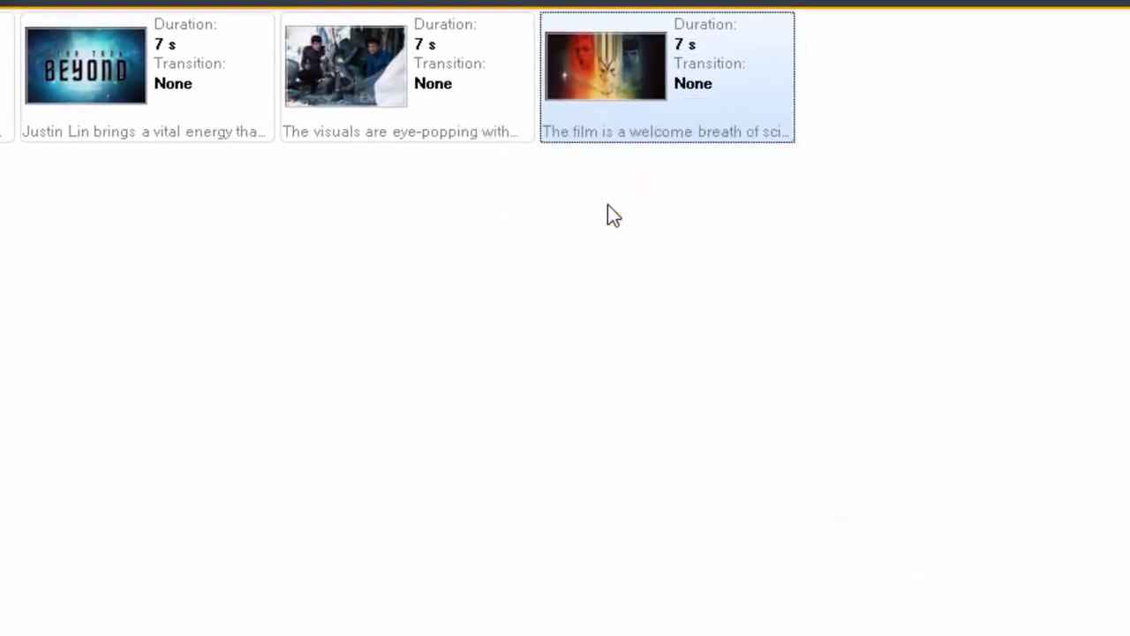
pyautogui.click(546, 318)
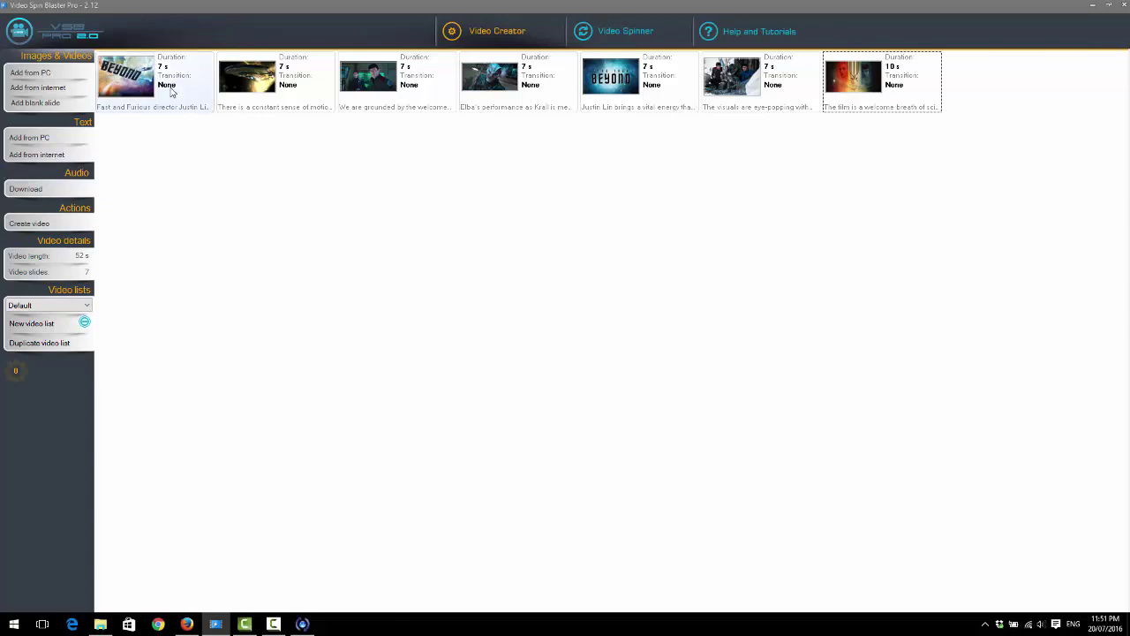
# Give the first three slides Slide From Middle, Radial Wipe and Spiral transitions.
pyautogui.rightClick(170, 89)
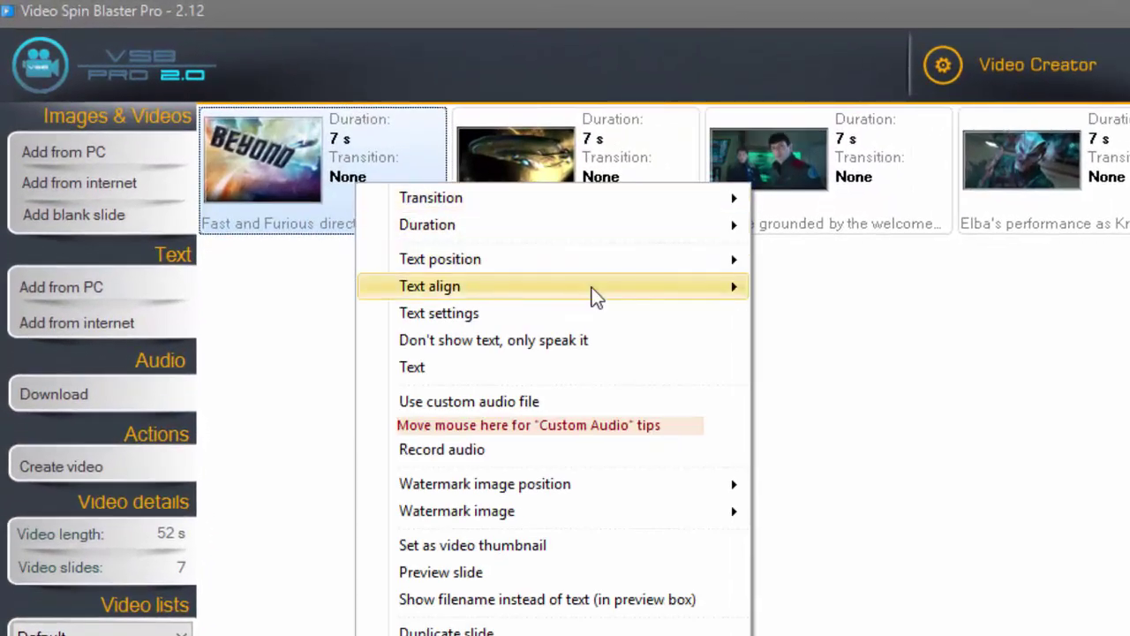
pyautogui.moveTo(552, 198)
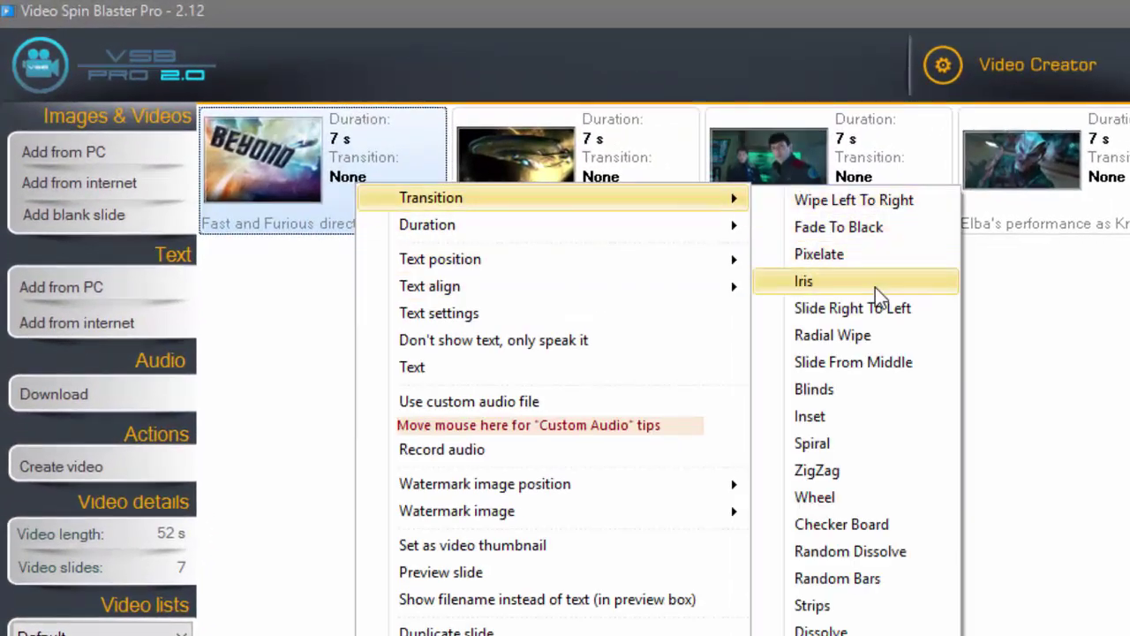
pyautogui.click(887, 364)
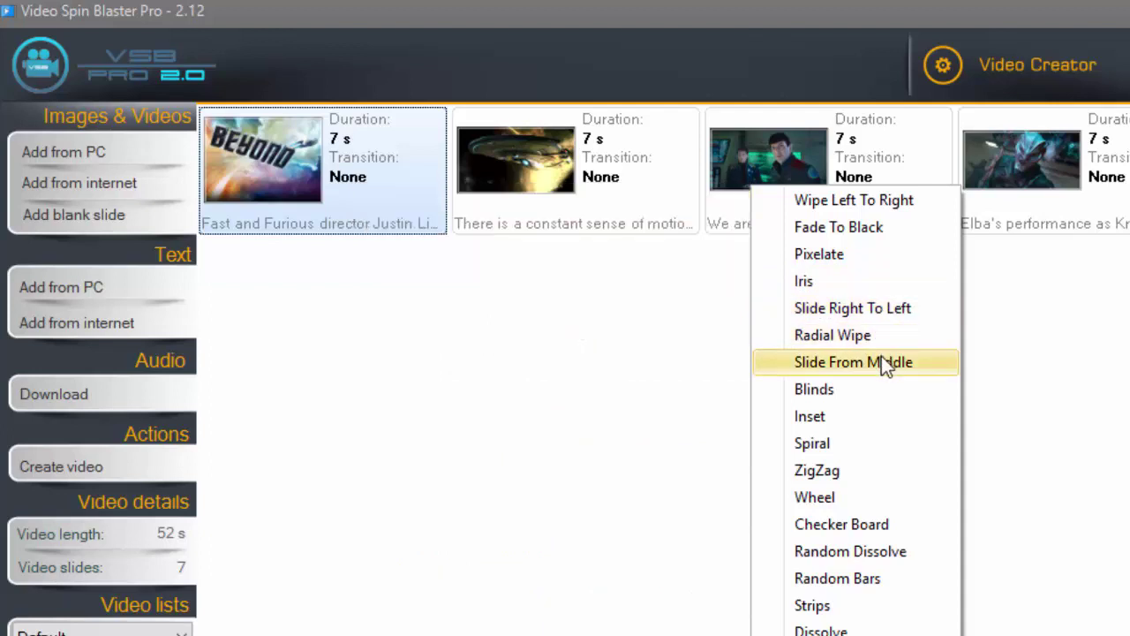
pyautogui.rightClick(568, 189)
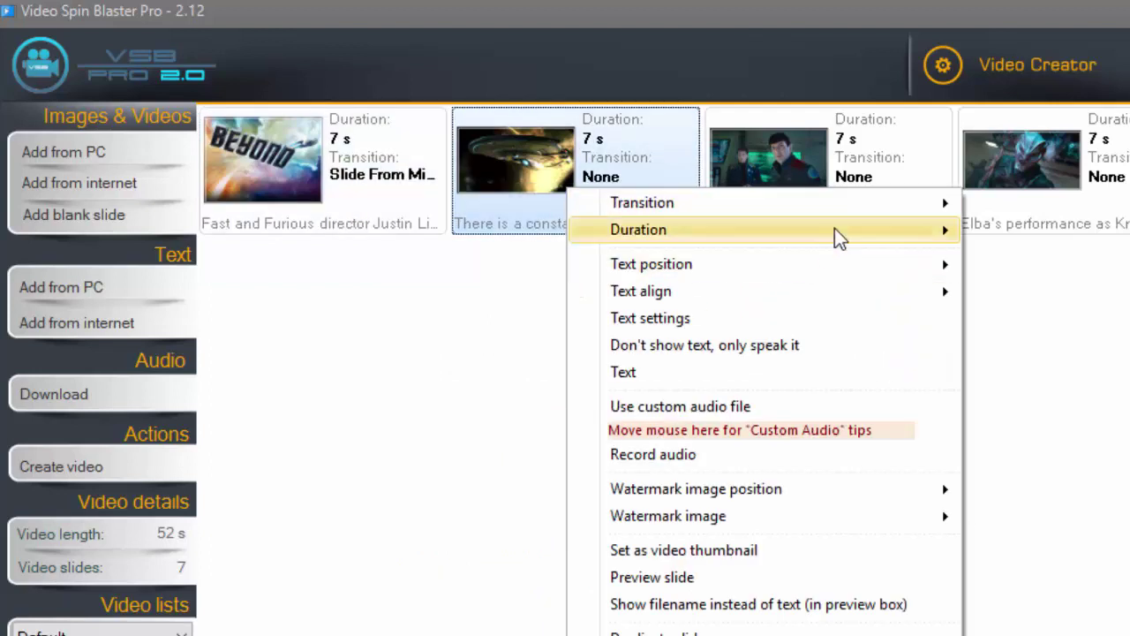
pyautogui.moveTo(760, 202)
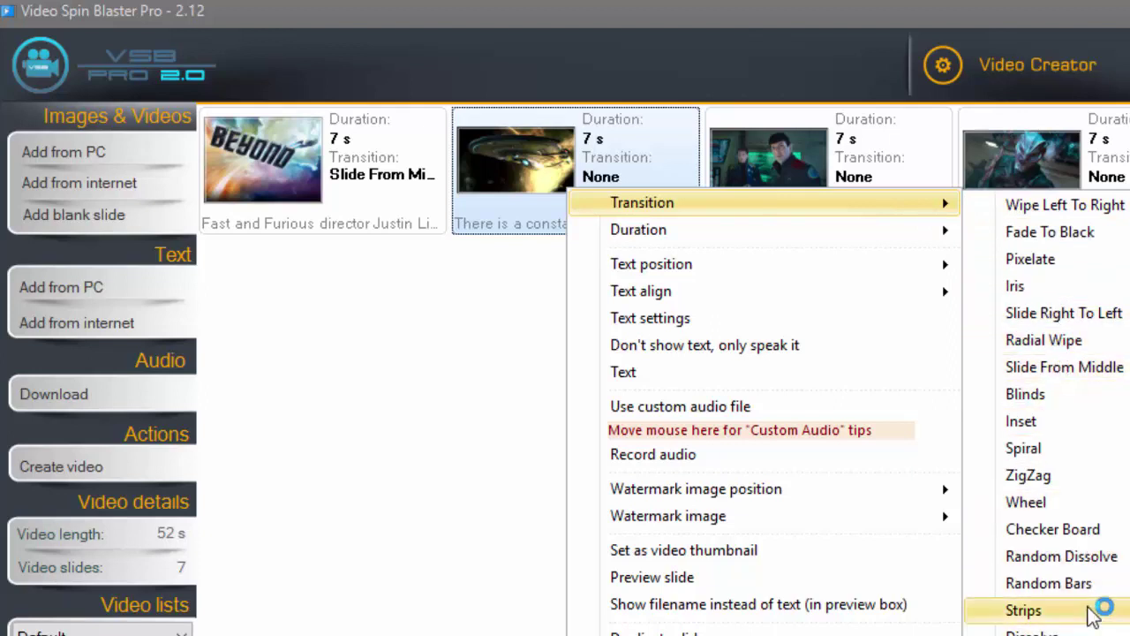
pyautogui.click(1103, 346)
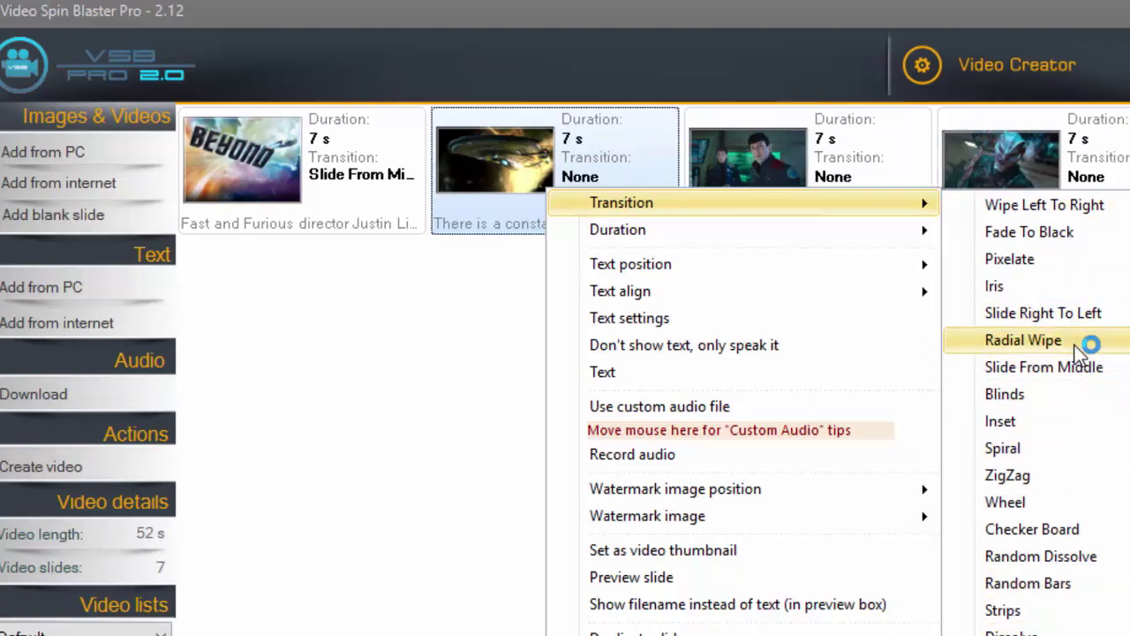
pyautogui.rightClick(567, 217)
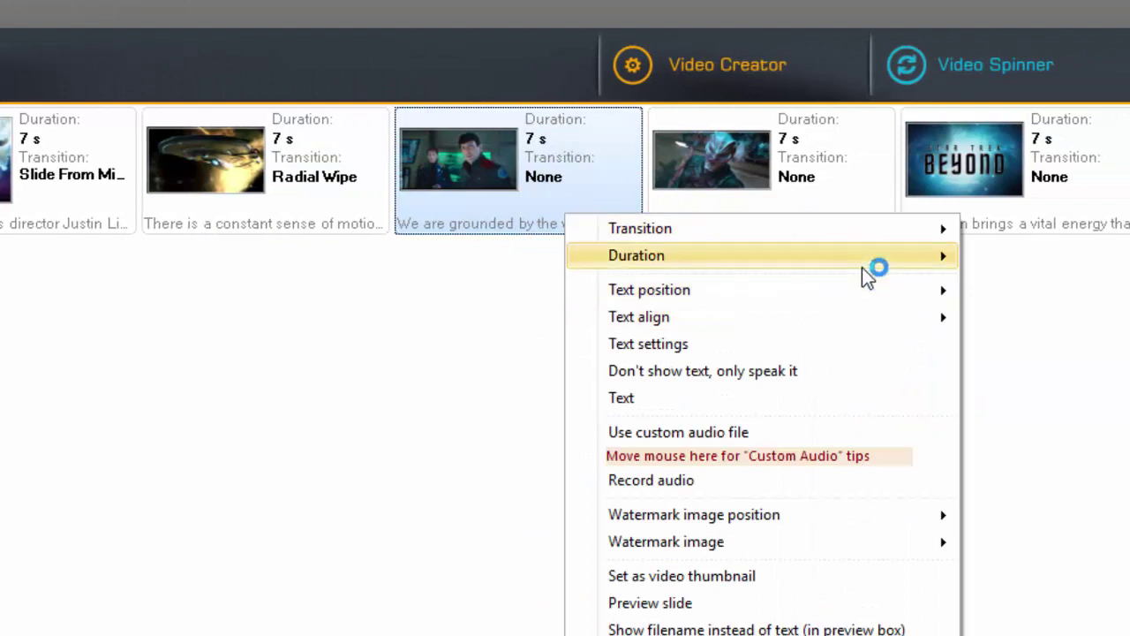
pyautogui.moveTo(640, 228)
pyautogui.click(1103, 474)
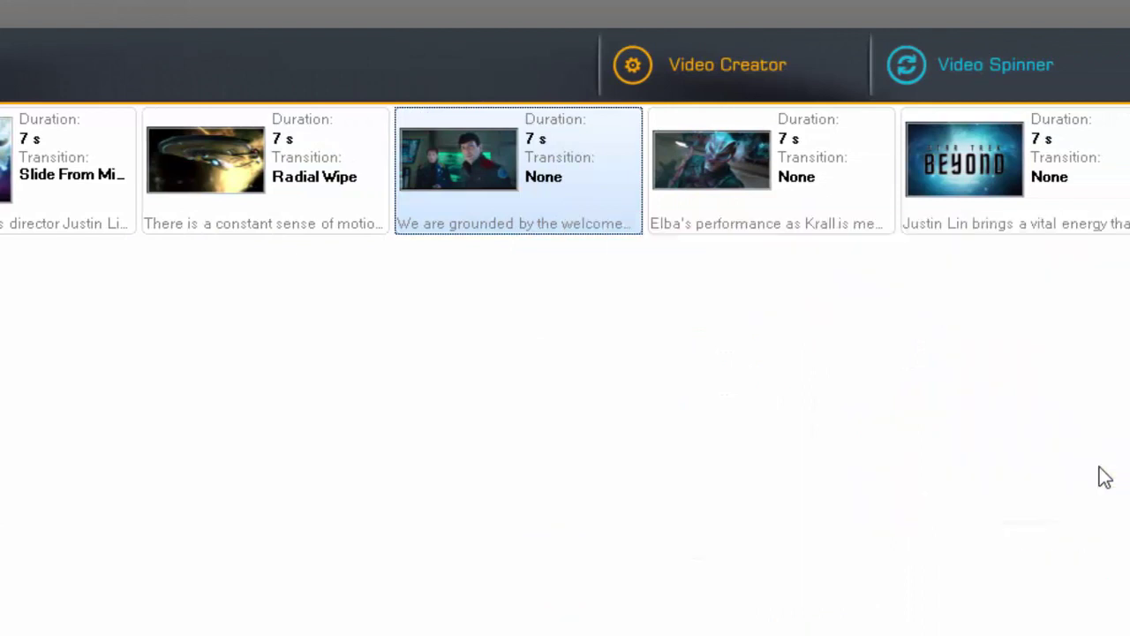
# Give the Elba, Beyond logo and crew slides Random Dissolve, Strips and Checker Board transitions.
pyautogui.rightClick(526, 191)
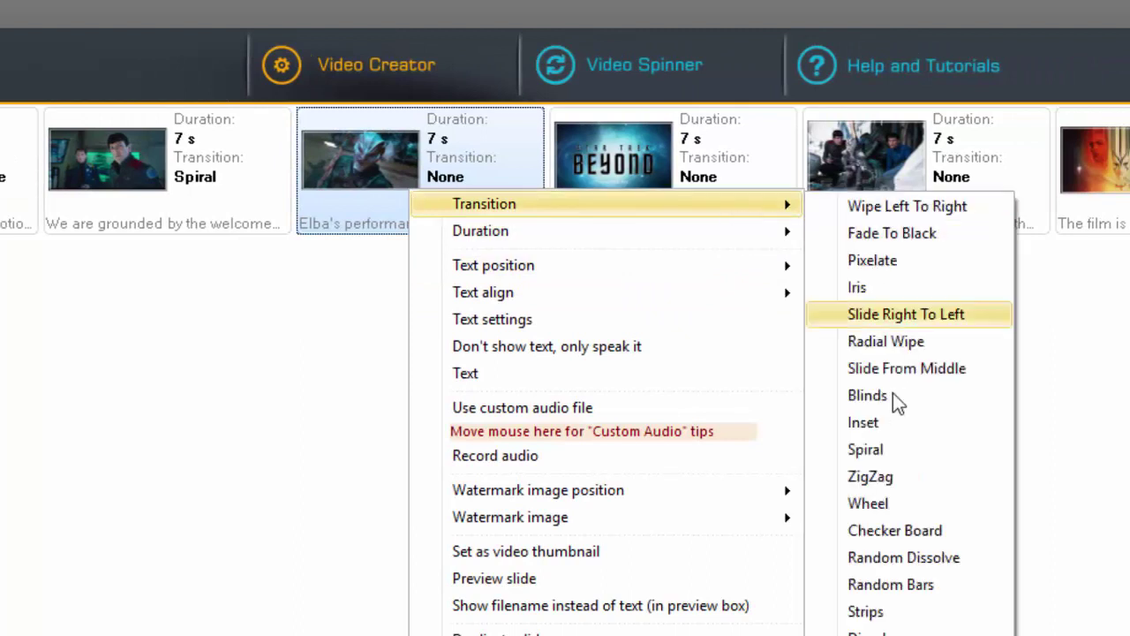
pyautogui.click(899, 548)
pyautogui.click(687, 198)
pyautogui.rightClick(685, 189)
pyautogui.moveTo(759, 204)
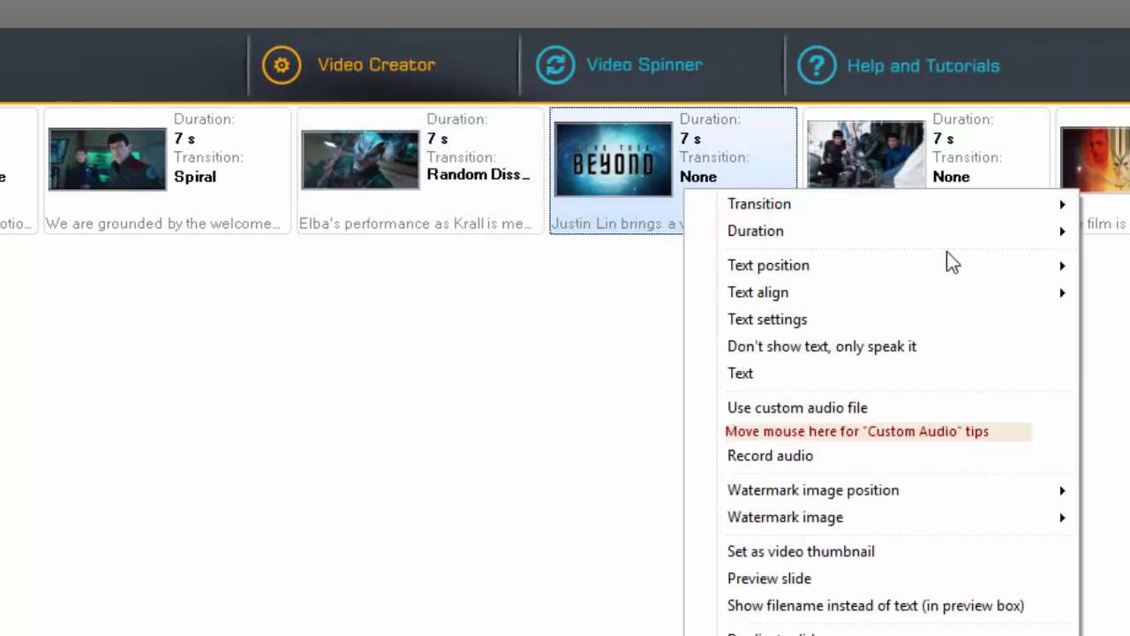
pyautogui.click(961, 610)
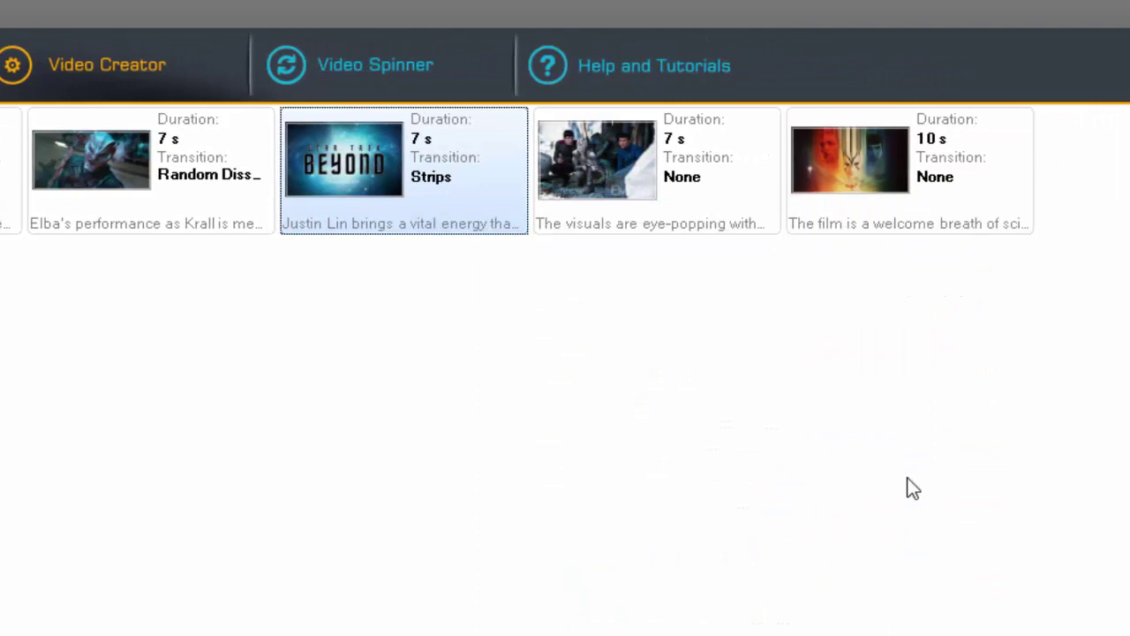
pyautogui.click(709, 190)
pyautogui.rightClick(728, 194)
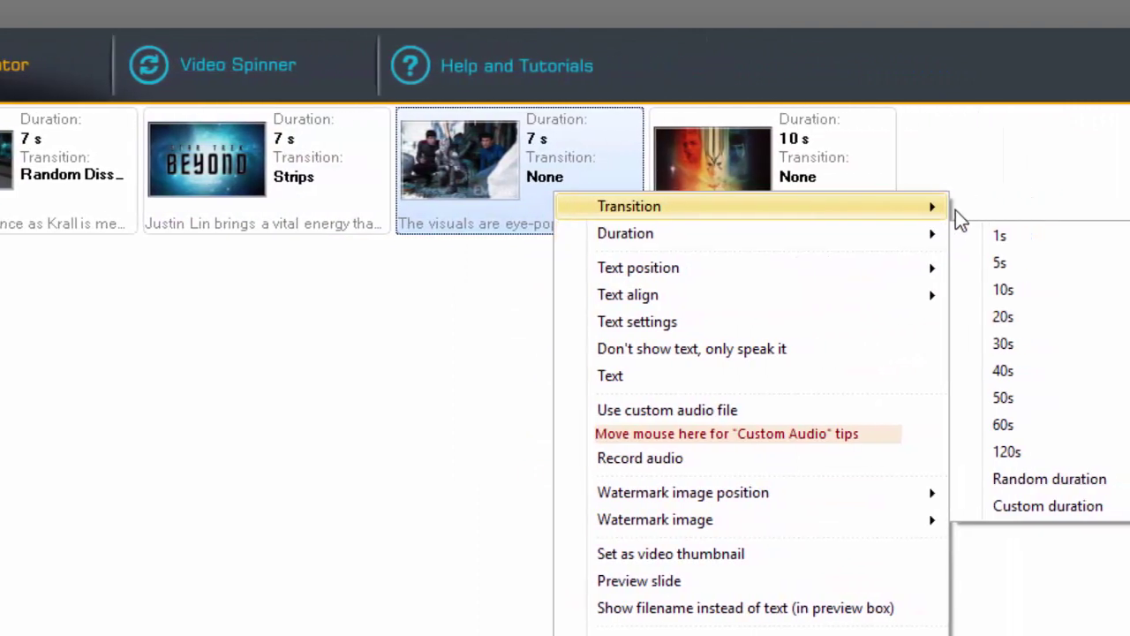
pyautogui.click(995, 547)
# Open the final poster slide's options and leave its ZigZag transition unchanged.
pyautogui.click(753, 196)
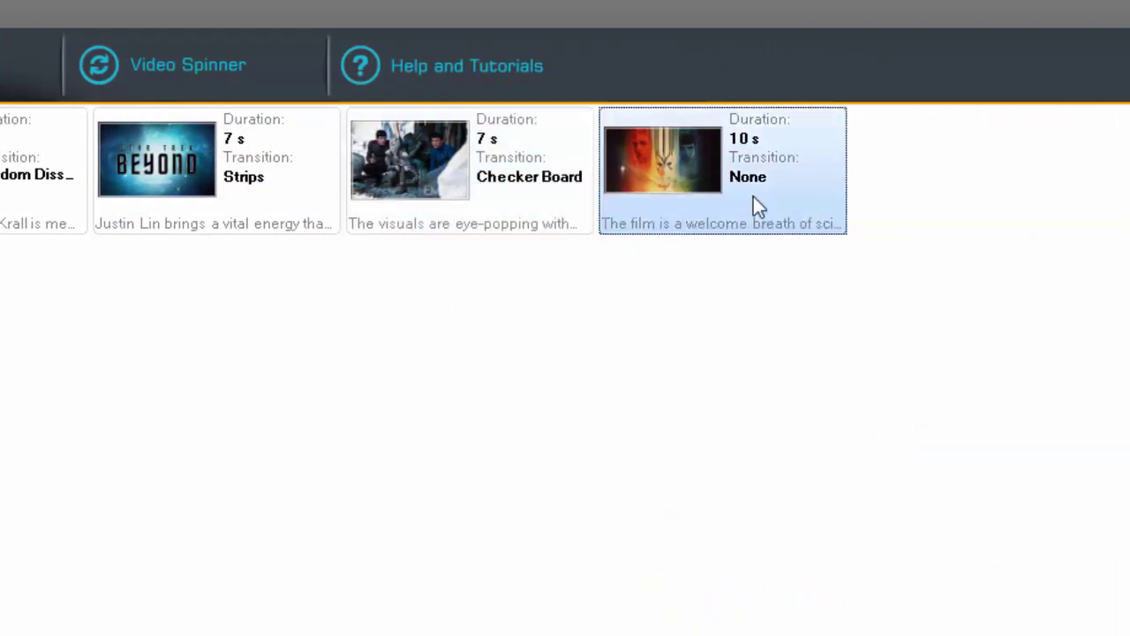
pyautogui.rightClick(696, 195)
pyautogui.moveTo(771, 211)
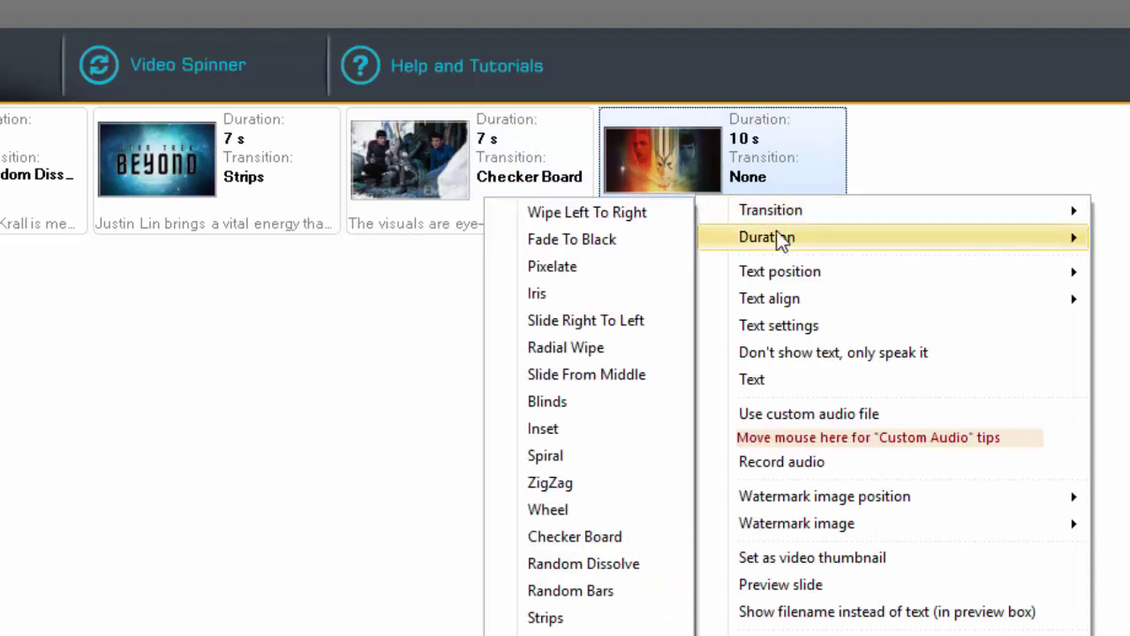
pyautogui.click(603, 492)
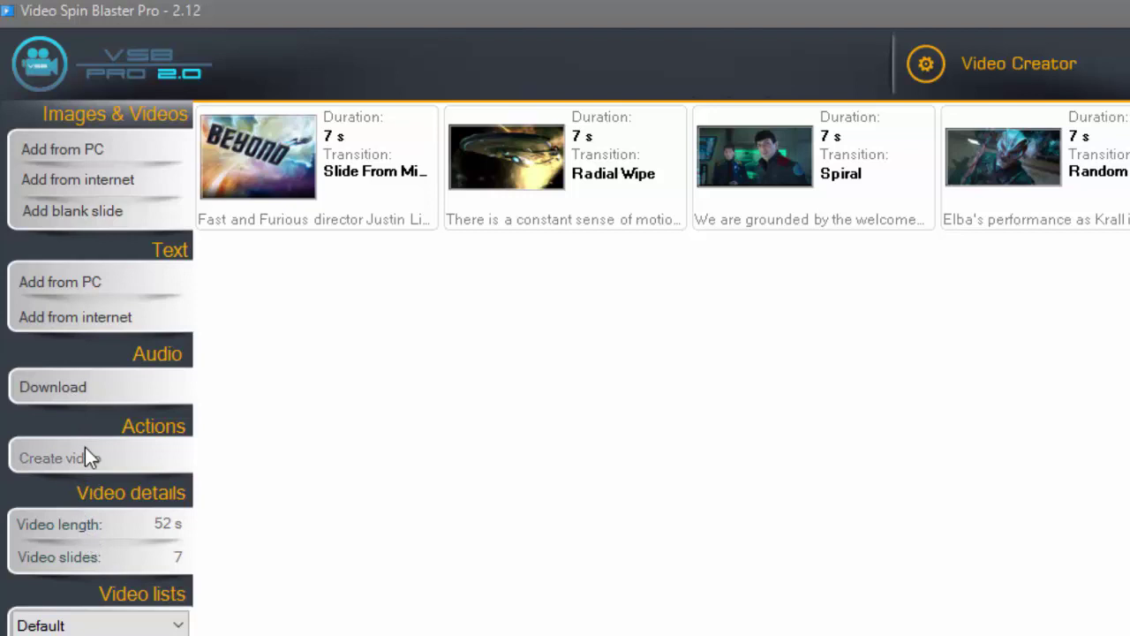
# In the Create video settings, set the output file to star-trek-beyond-review on the Desktop.
pyautogui.click(85, 459)
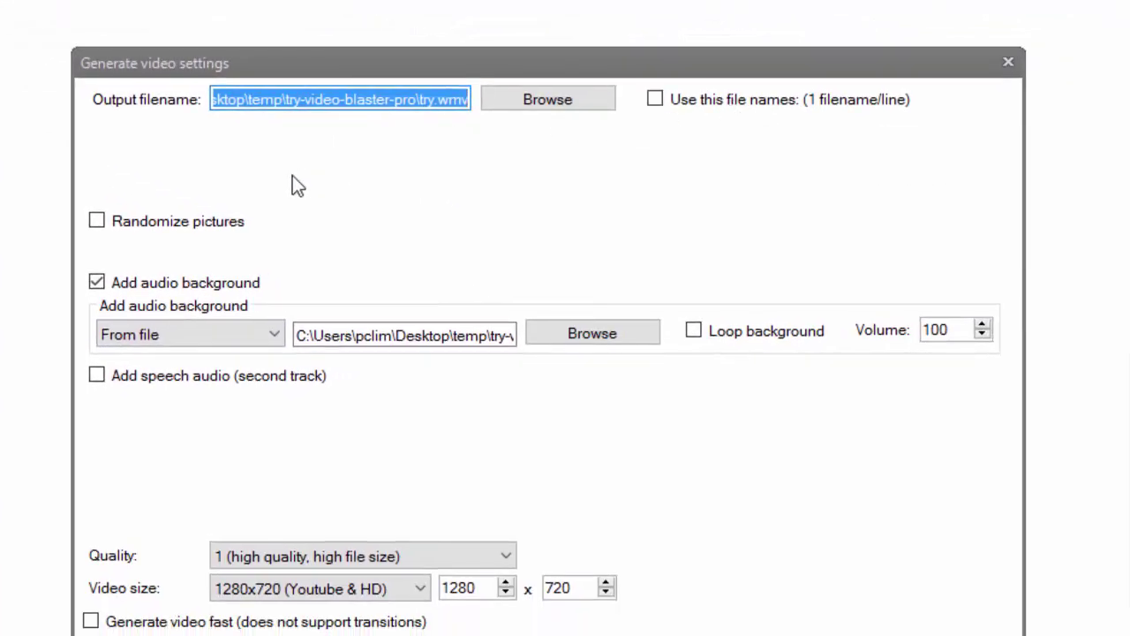
pyautogui.click(547, 104)
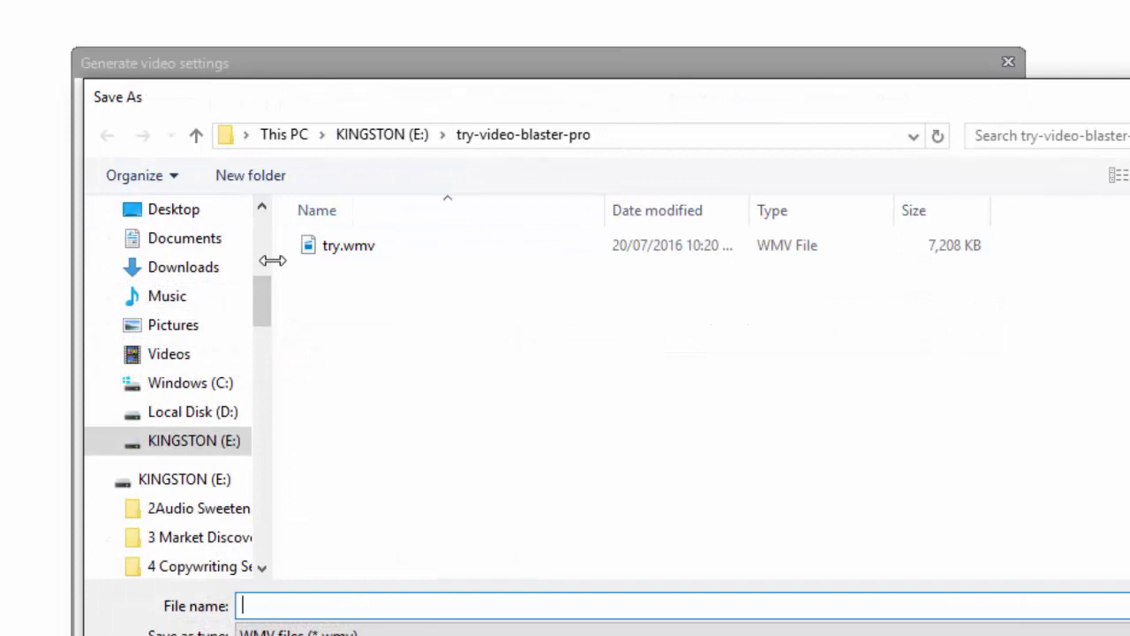
pyautogui.click(192, 216)
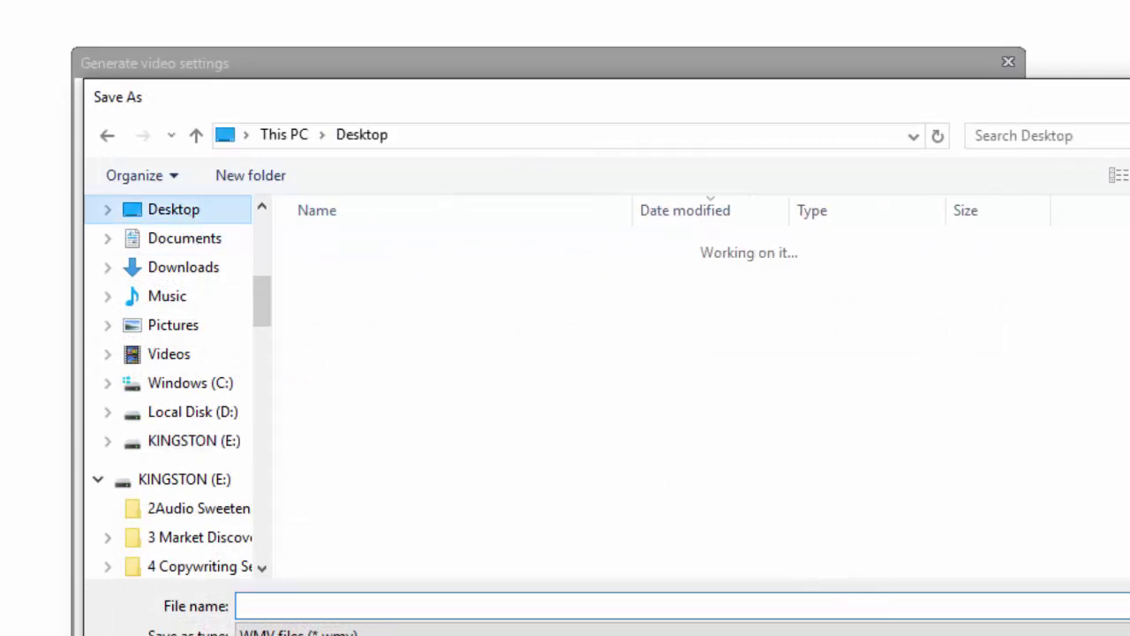
pyautogui.click(636, 603)
pyautogui.write('s')
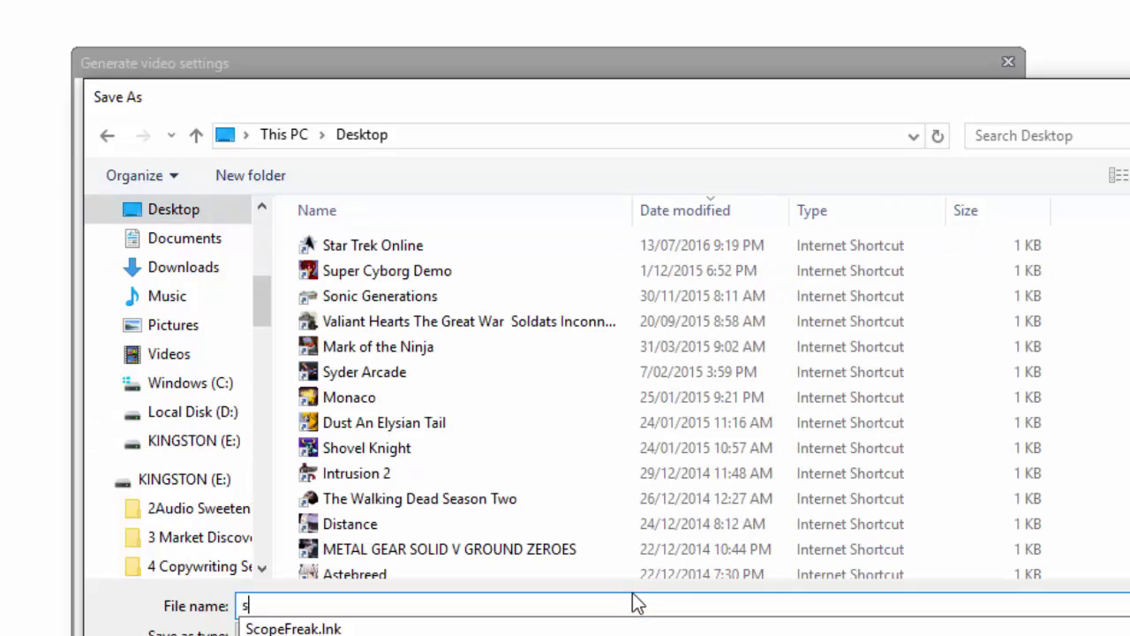
pyautogui.write('tar-trek-beyond-review')
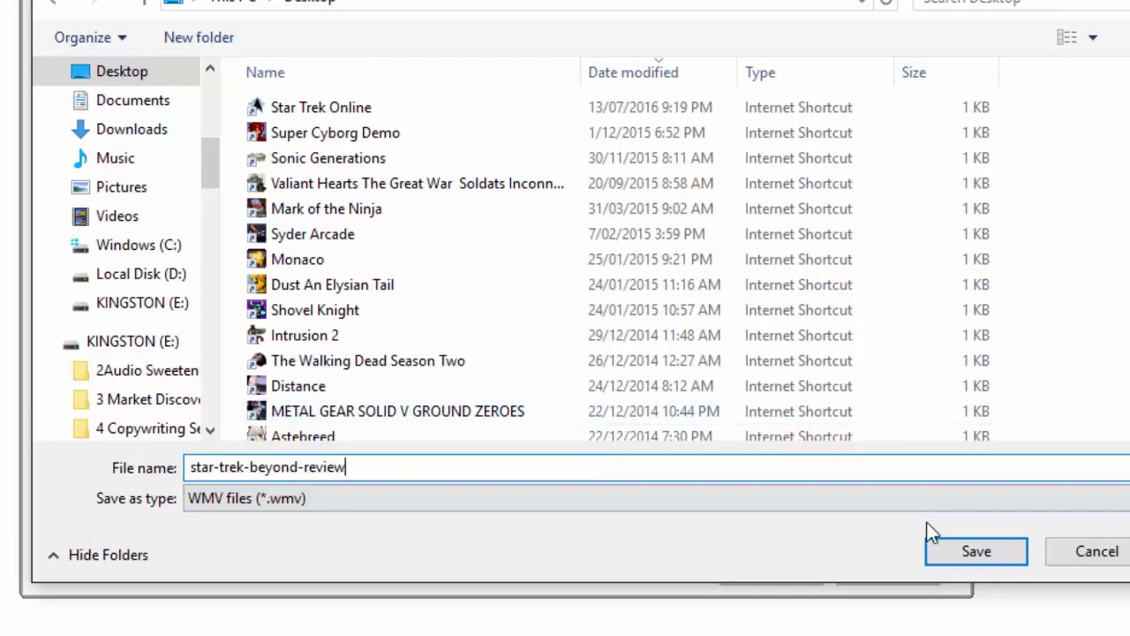
pyautogui.click(952, 549)
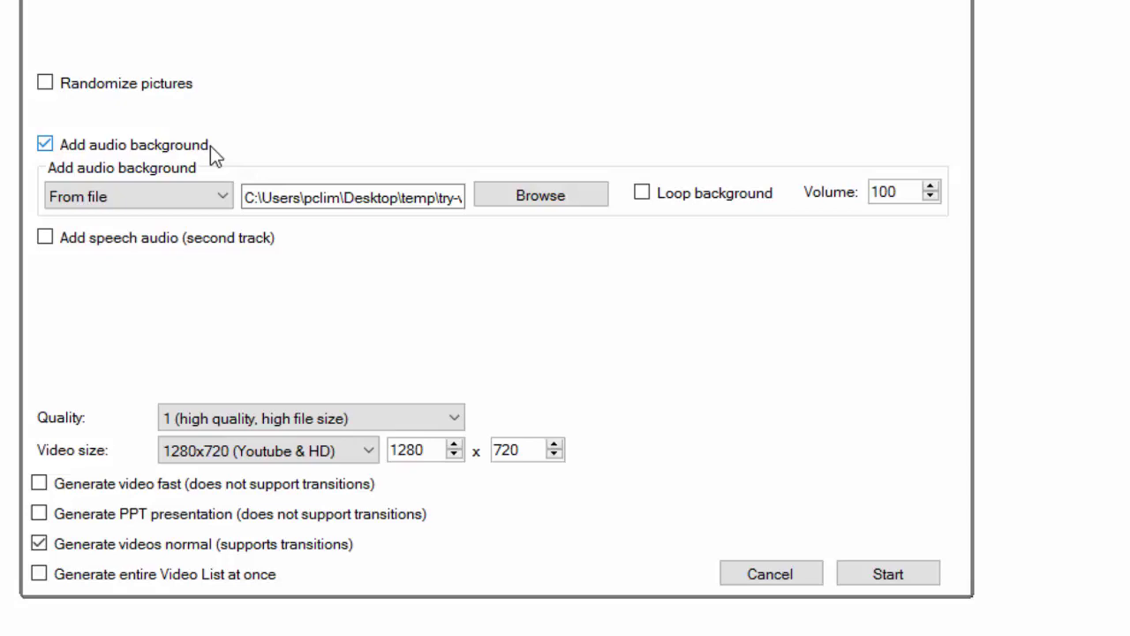
# Pick the Star Trek MP3 from KINGSTON (E:) > try-video-blaster-pro as the background track.
pyautogui.click(533, 197)
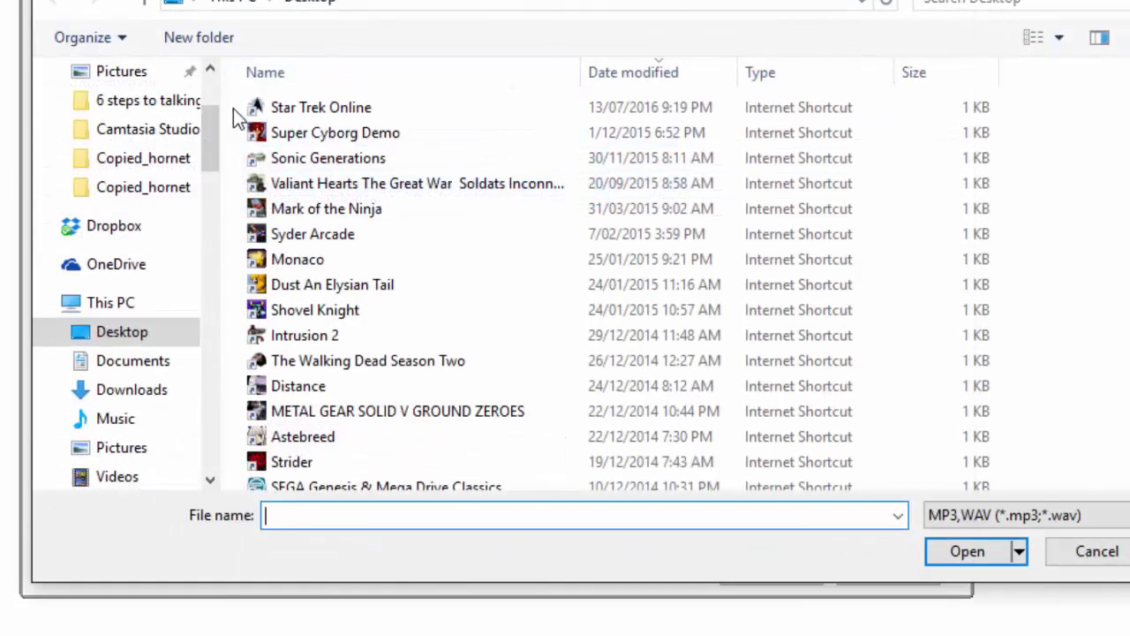
pyautogui.moveTo(212, 142); pyautogui.dragTo(212, 201)
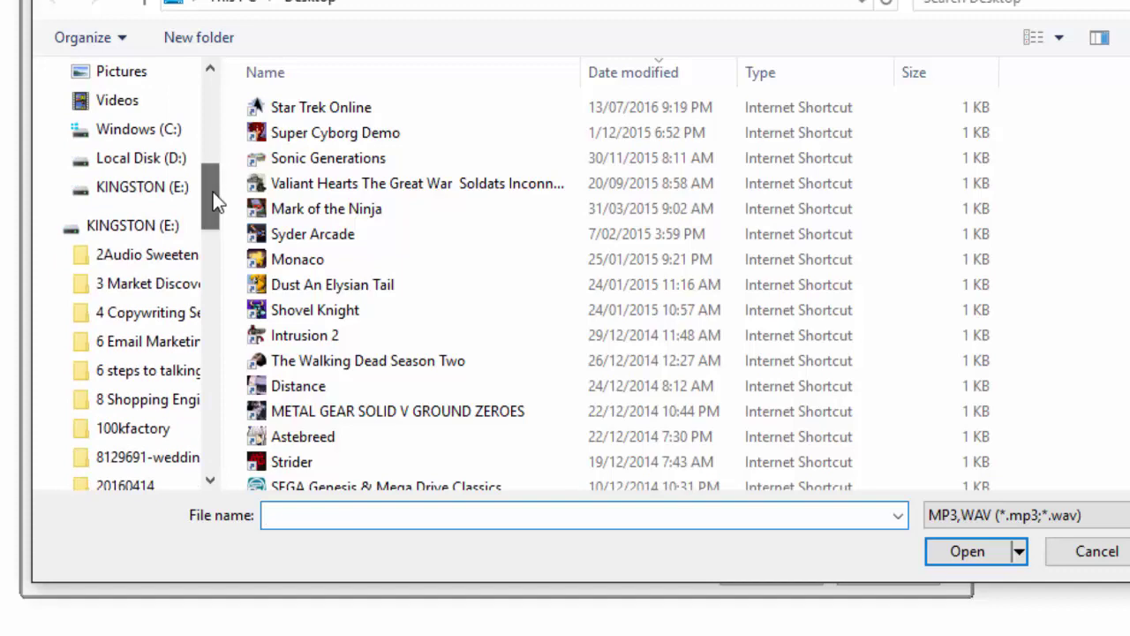
pyautogui.click(148, 228)
pyautogui.click(728, 81)
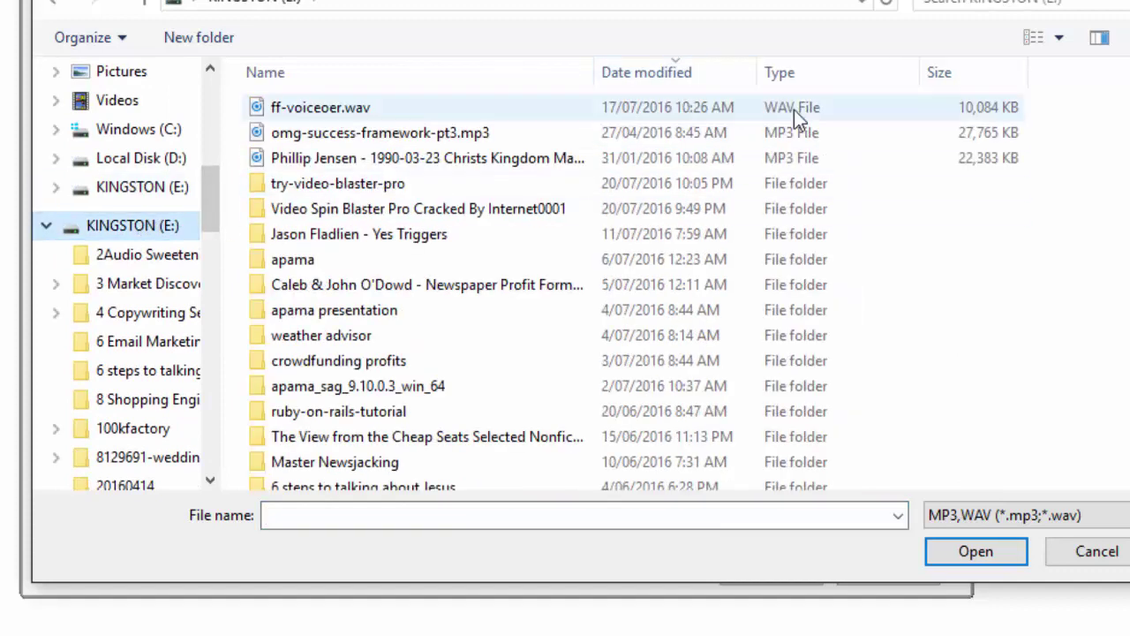
pyautogui.doubleClick(415, 186)
pyautogui.doubleClick(408, 107)
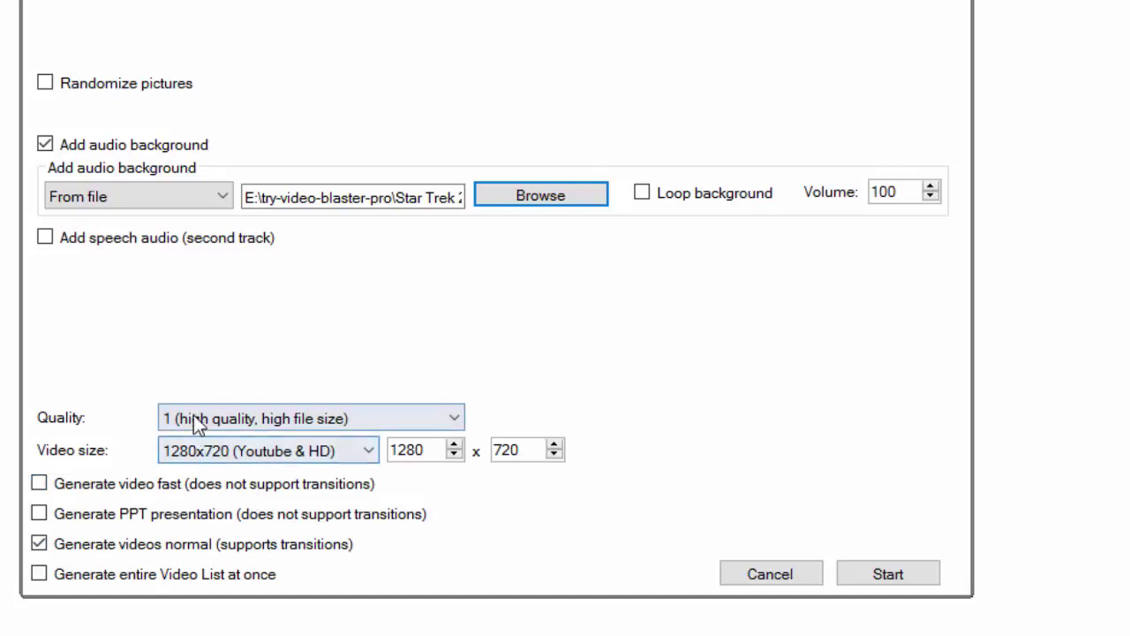
# Set the Quality dropdown to level 3.
pyautogui.click(398, 417)
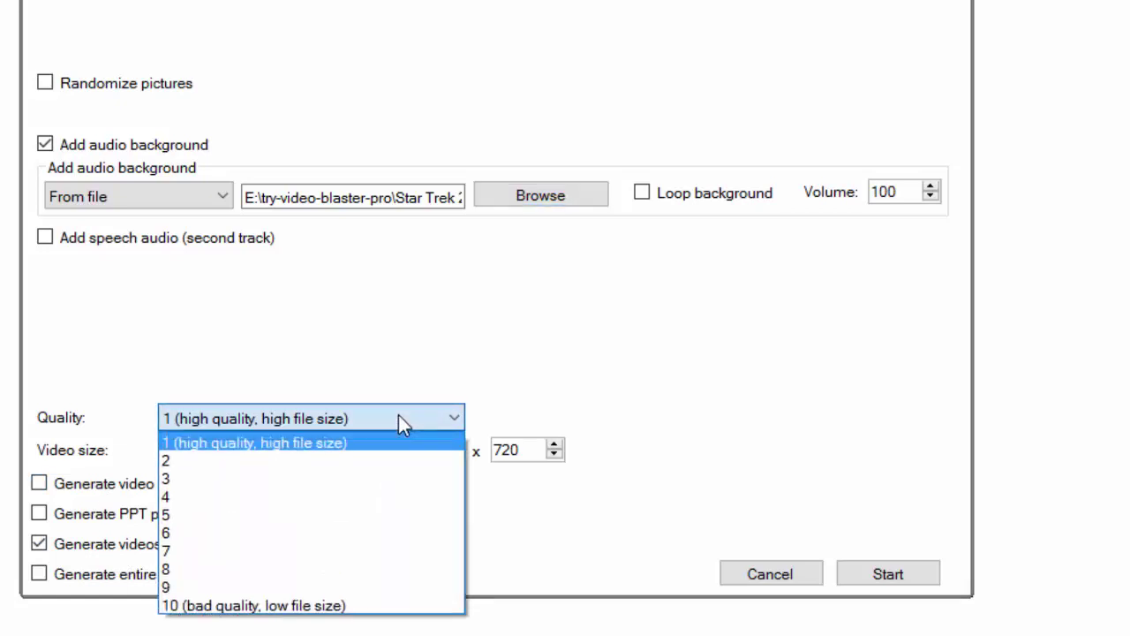
pyautogui.click(394, 479)
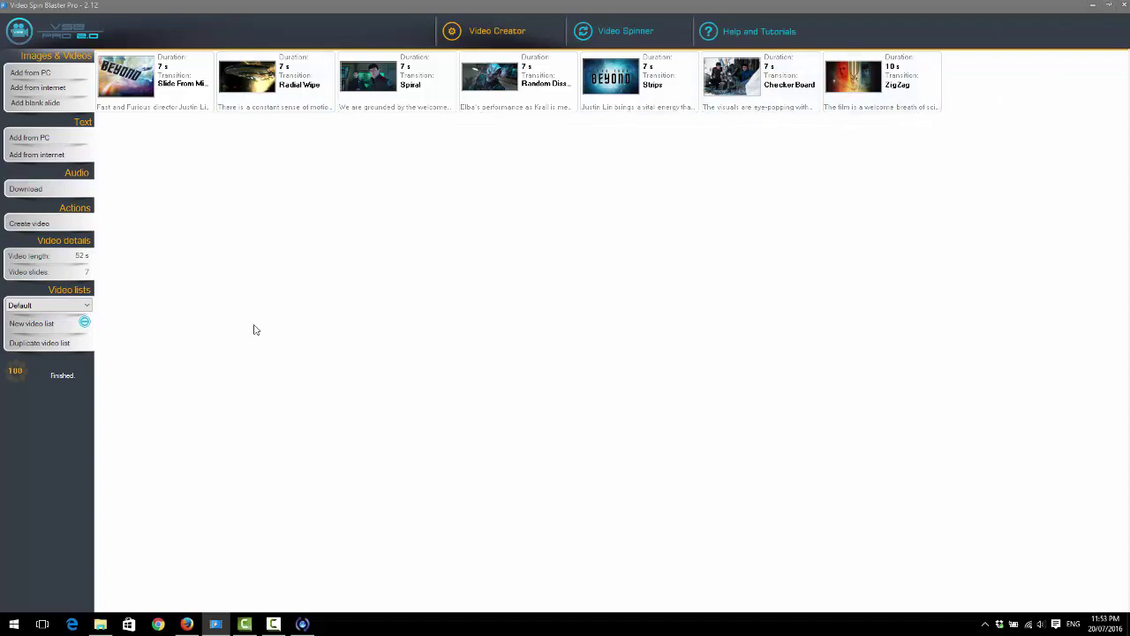
# Minimize the app, dismiss the update prompt, and open star-trek-beyond-review.wmv in VLC media player.
pyautogui.click(1095, 8)
pyautogui.click(685, 152)
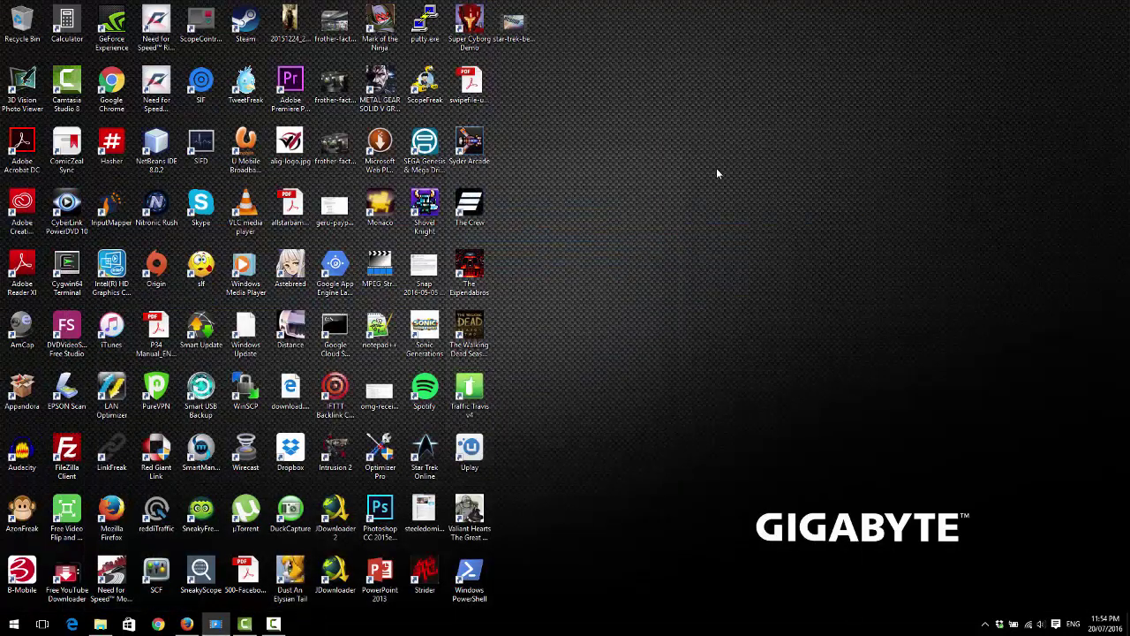
pyautogui.click(521, 40)
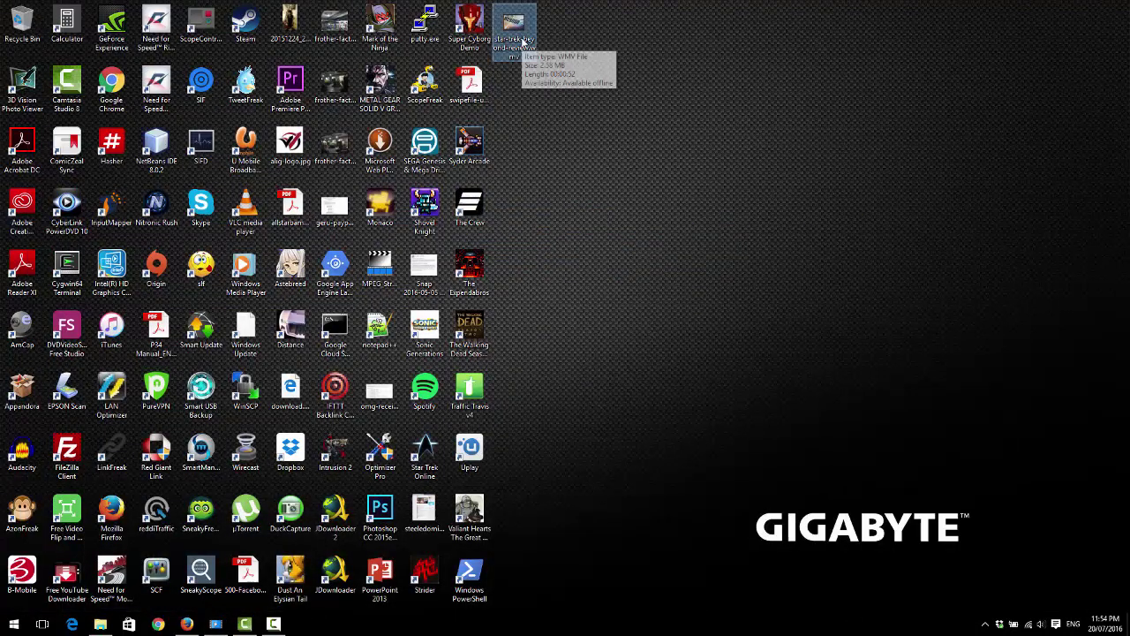
pyautogui.doubleClick(517, 40)
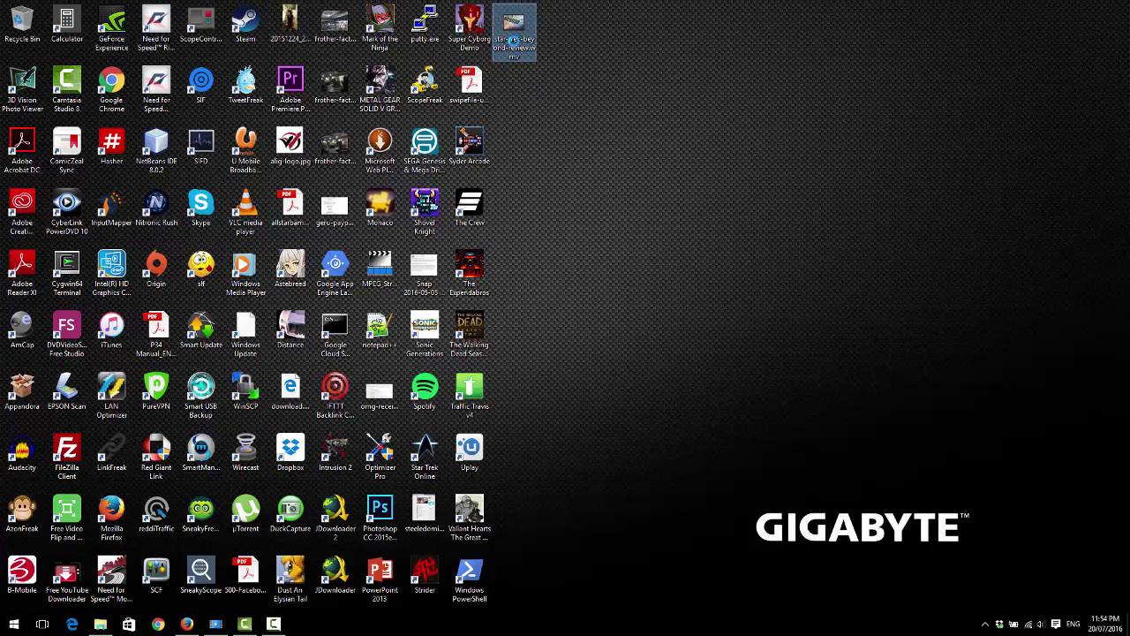
pyautogui.rightClick(515, 41)
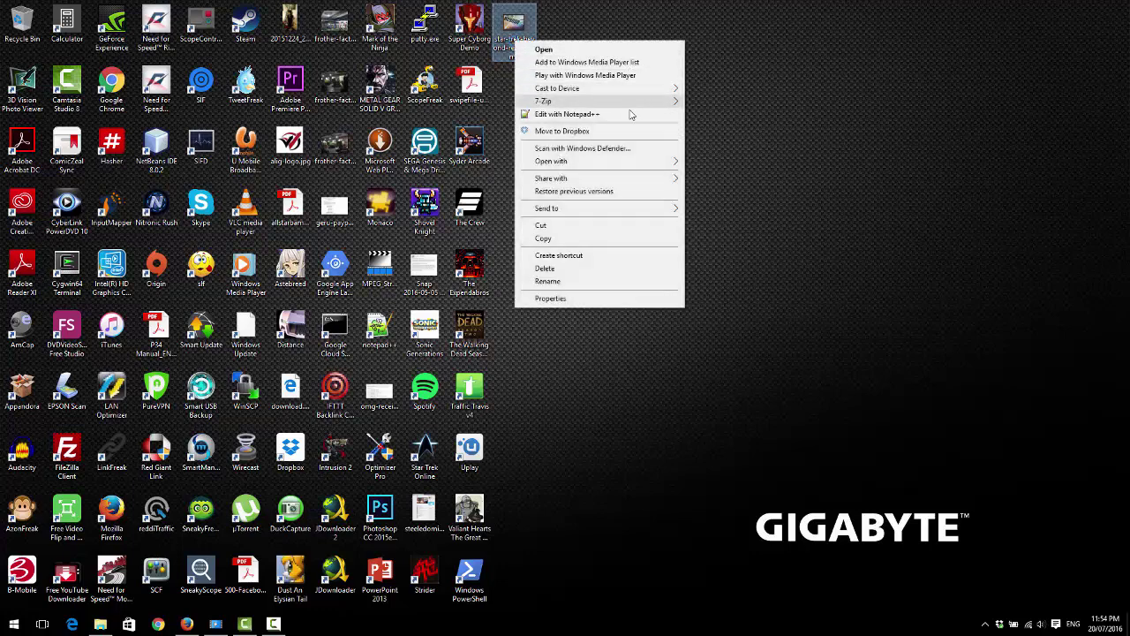
pyautogui.moveTo(551, 161)
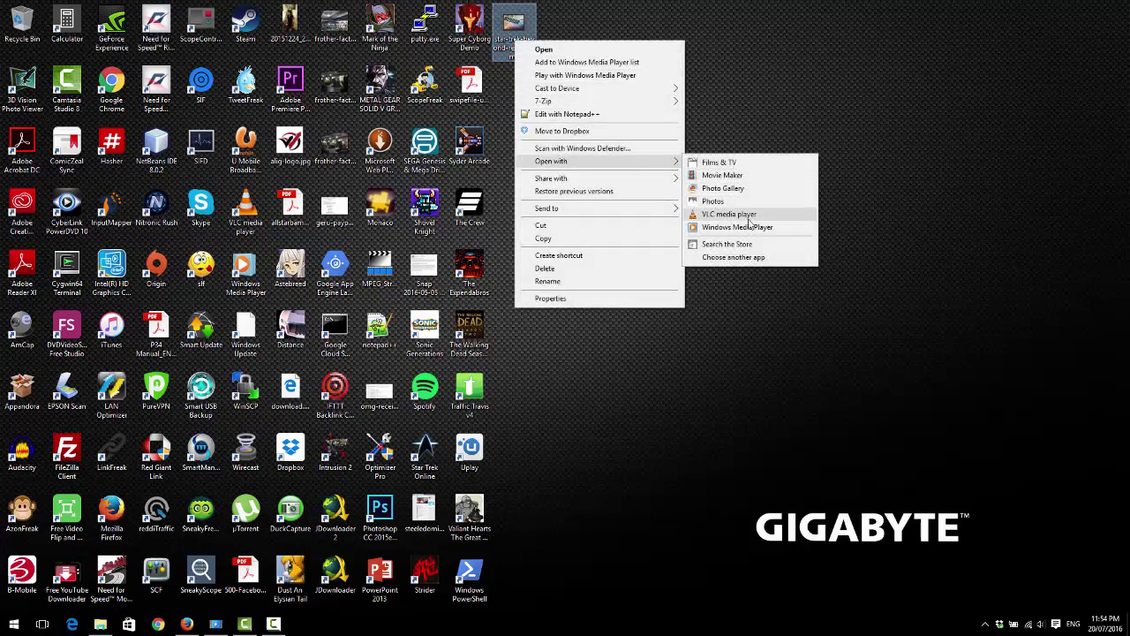
pyautogui.click(738, 227)
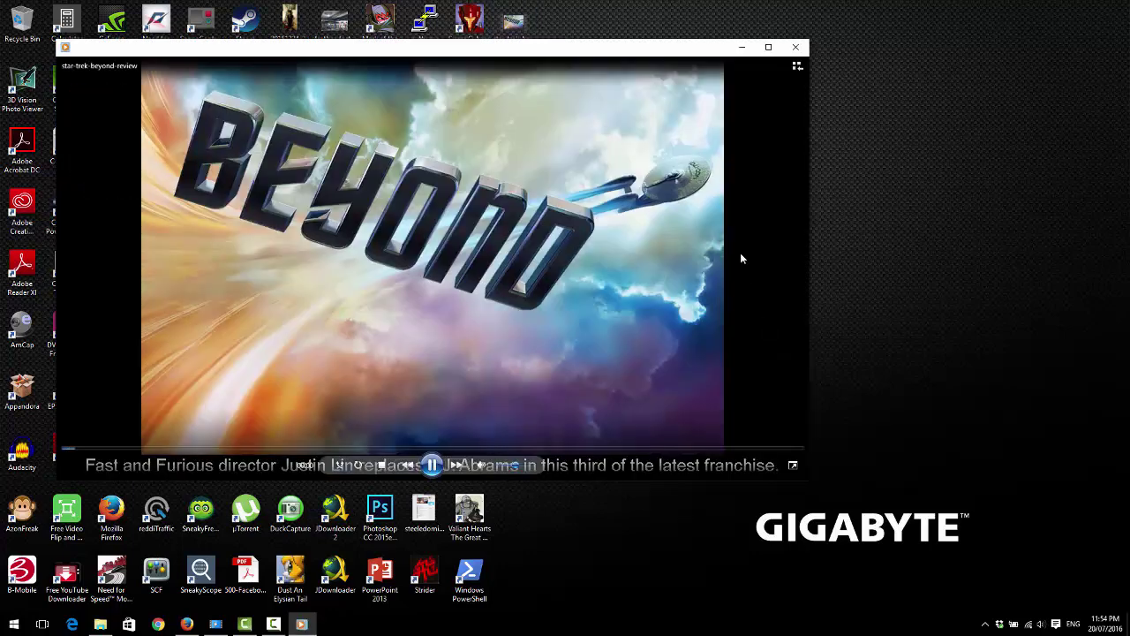
# Move the VLC window toward the screen centre to watch the captioned slides.
pyautogui.moveTo(641, 52); pyautogui.dragTo(762, 115)
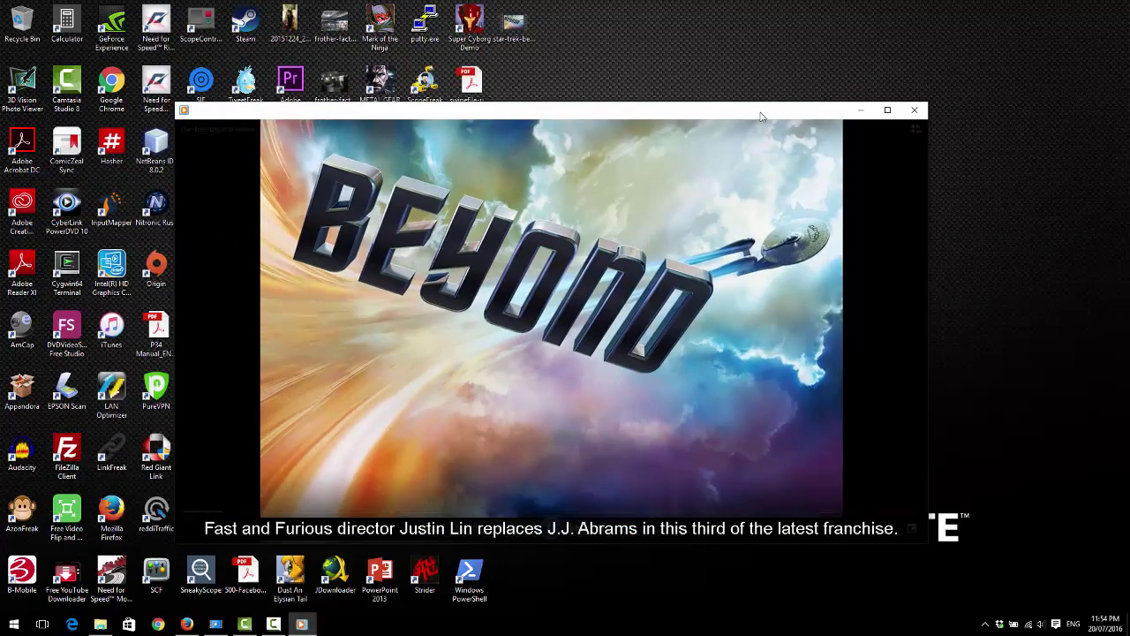